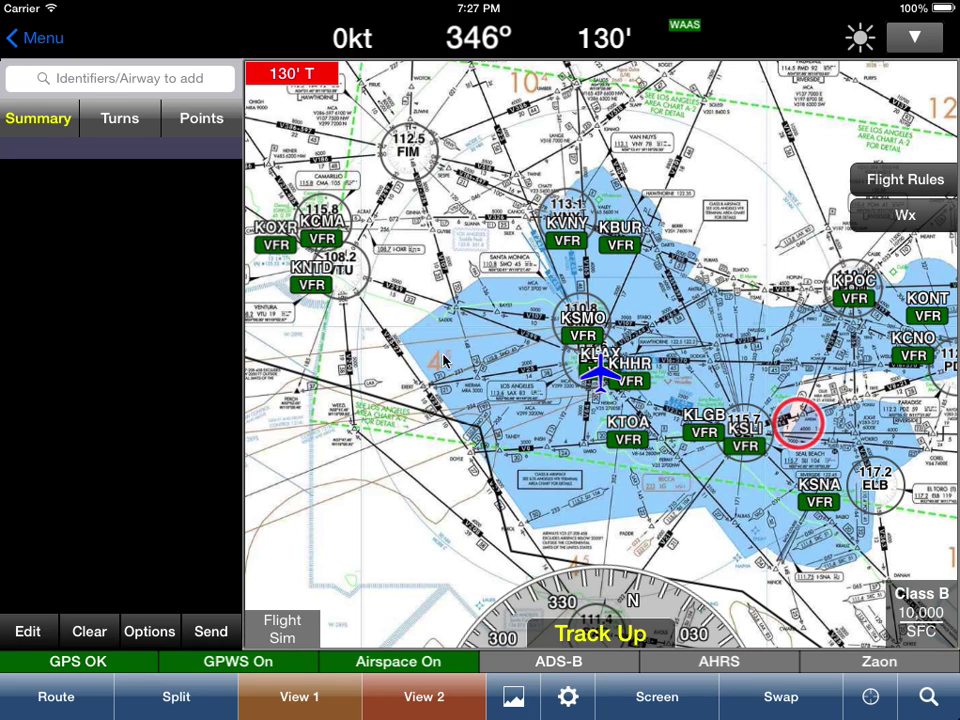
Enter 'klax ksf' as the route identifiers to create the 293.1nm KLAX–KSFO route.
{"action": "left_click", "coordinate": [143, 78]}
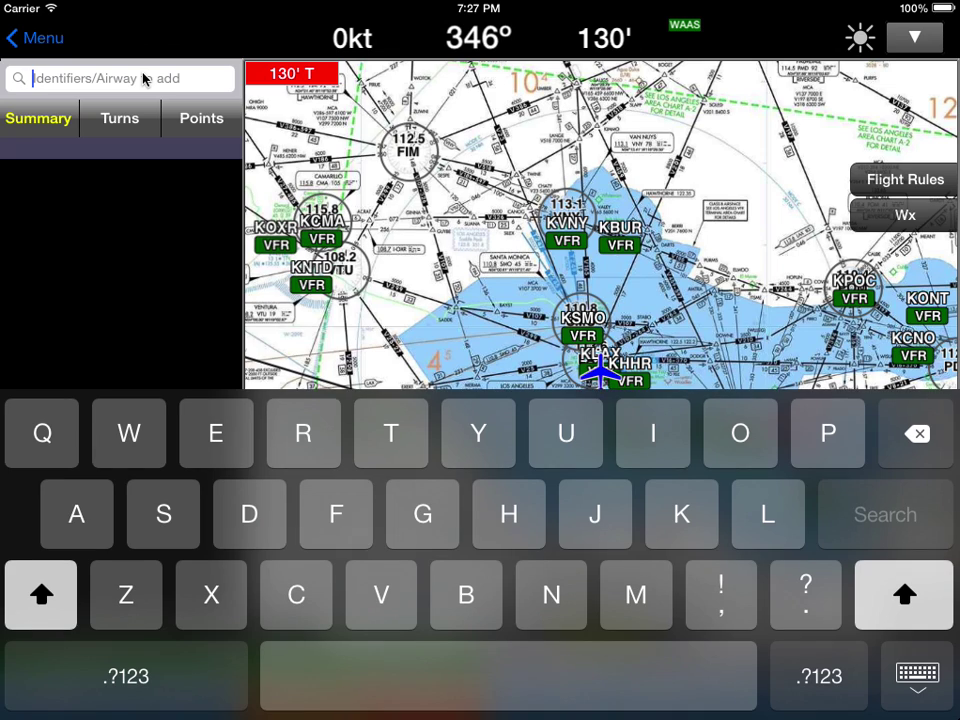
{"action": "type", "text": "k"}
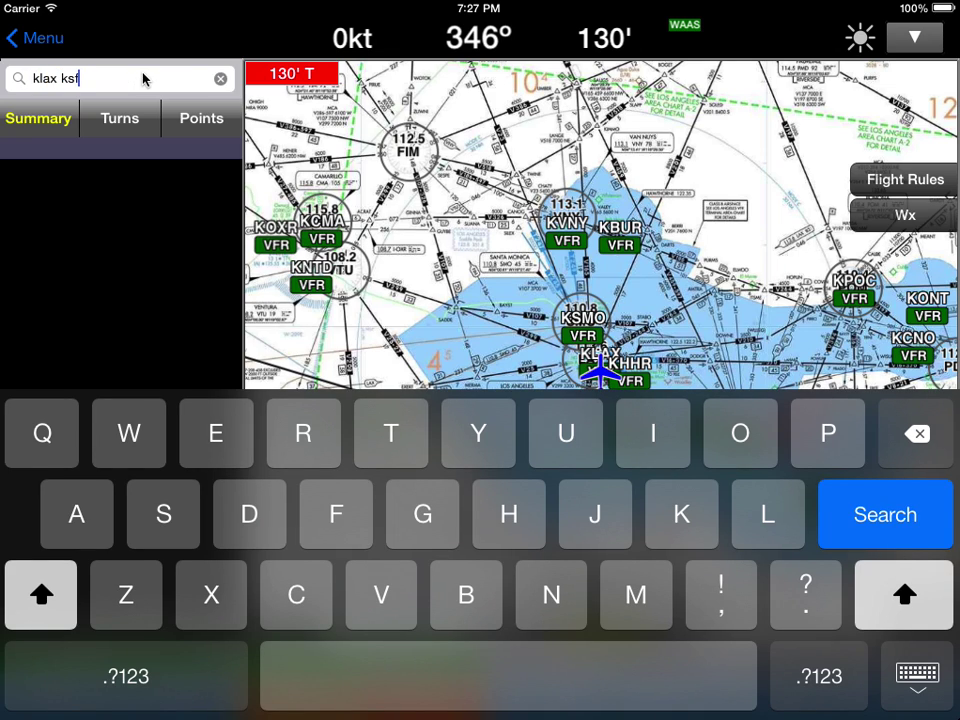
{"action": "type", "text": "lax ksf"}
{"action": "key", "text": "Return"}
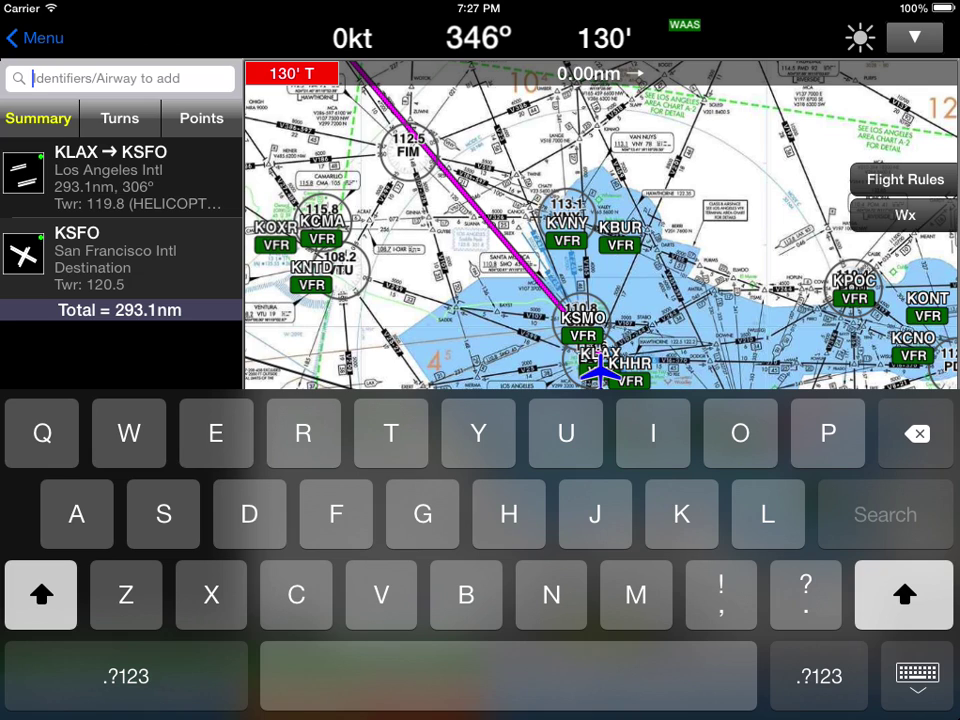
Show the full route map, then open and close the KSFO airport diagram.
{"action": "left_click", "coordinate": [193, 347]}
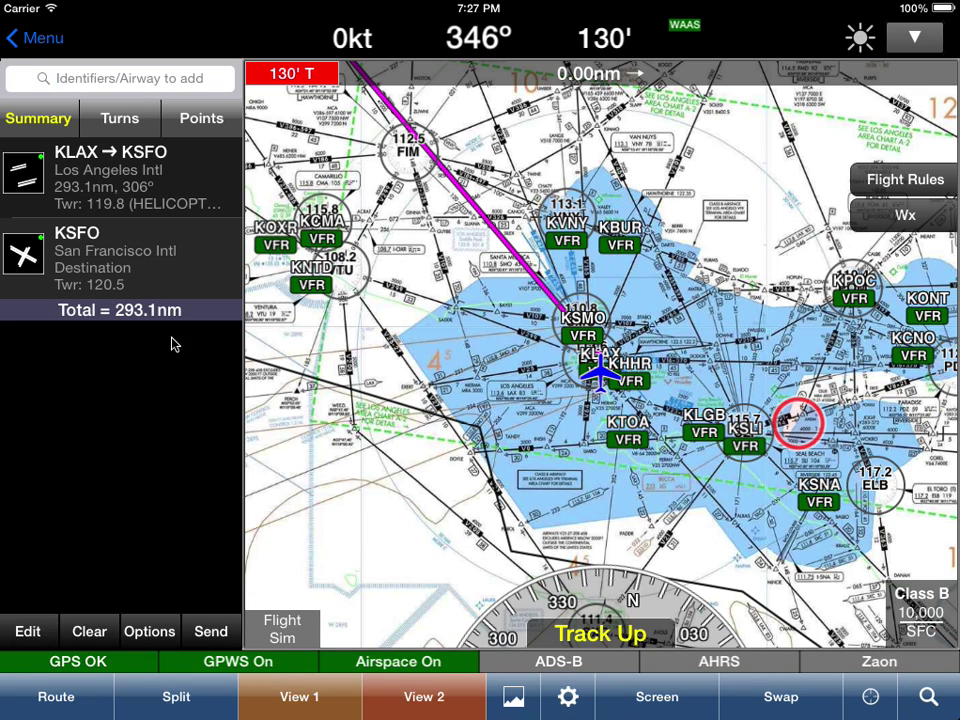
{"action": "left_click", "coordinate": [22, 255]}
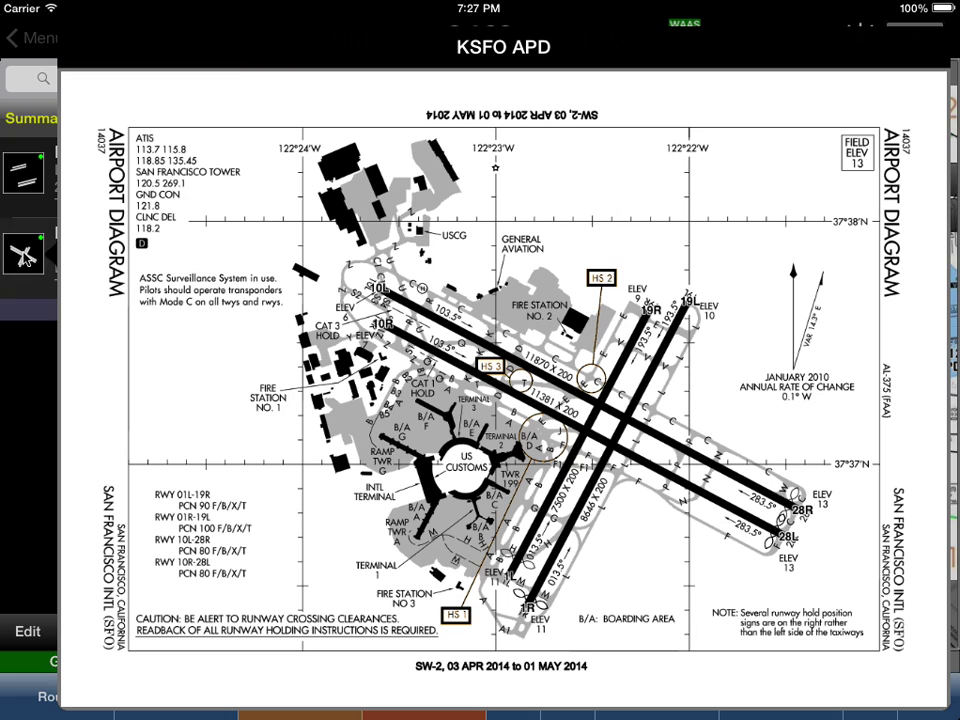
{"action": "left_click", "coordinate": [26, 422]}
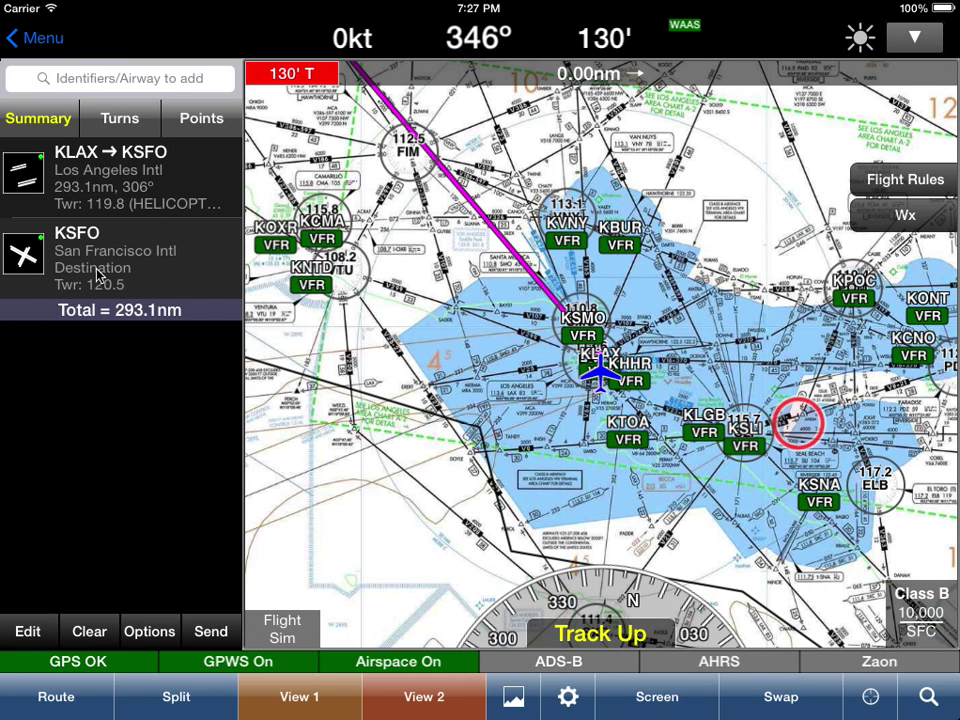
In KLAX's departure picker, preview CHATY2, GMN4 and HOLTZ9, rotating HOLTZ9 to landscape.
{"action": "left_click", "coordinate": [133, 190]}
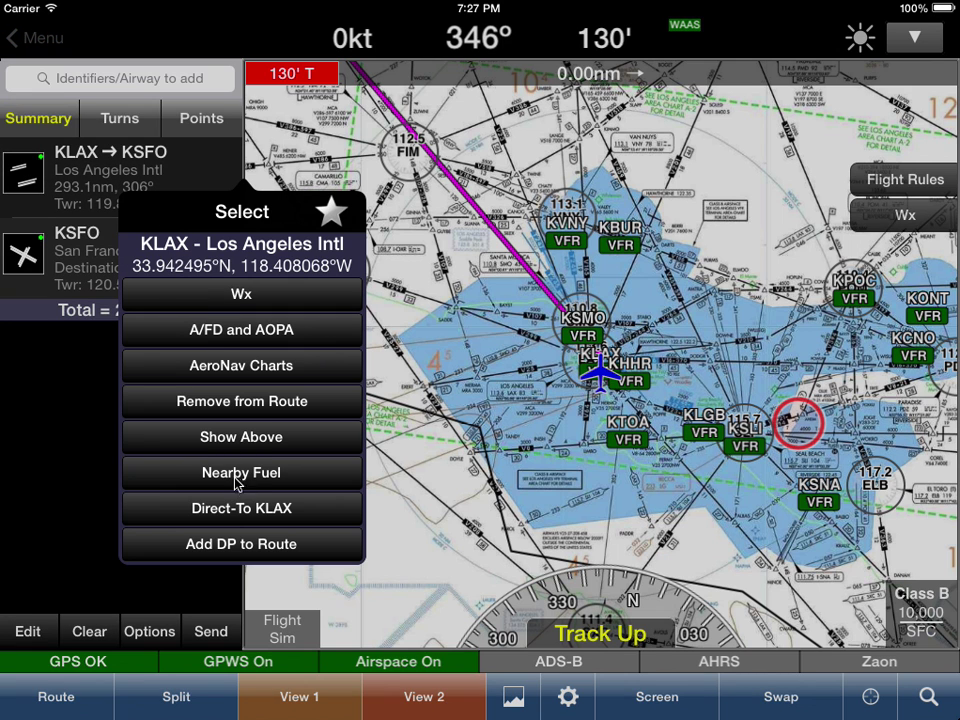
{"action": "left_click", "coordinate": [241, 549]}
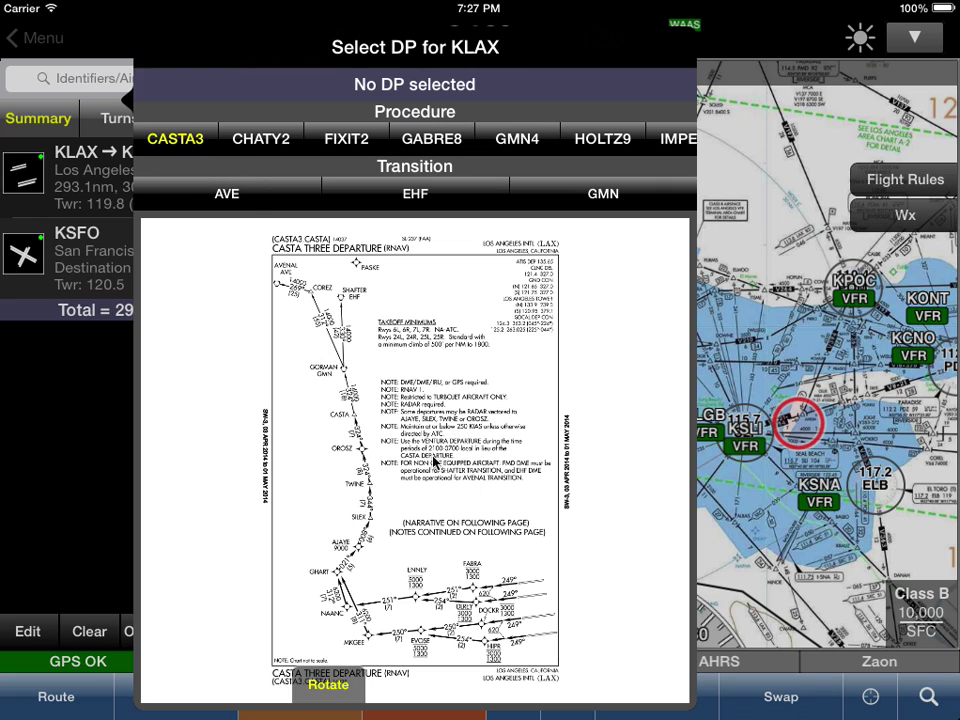
{"action": "left_click", "coordinate": [250, 143]}
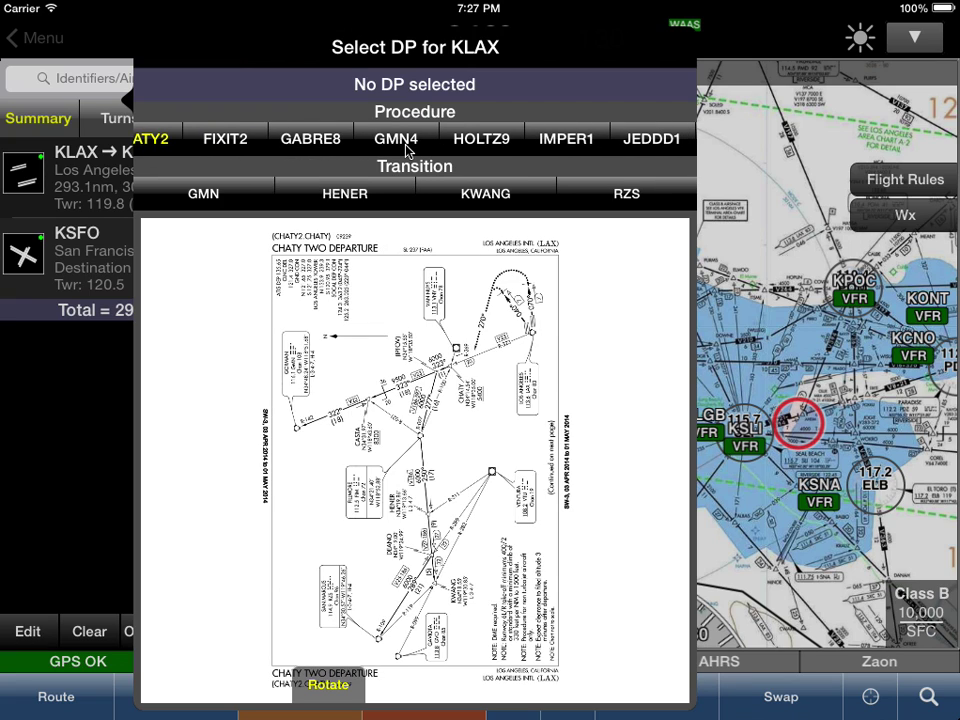
{"action": "left_click", "coordinate": [407, 150]}
{"action": "left_click", "coordinate": [478, 147]}
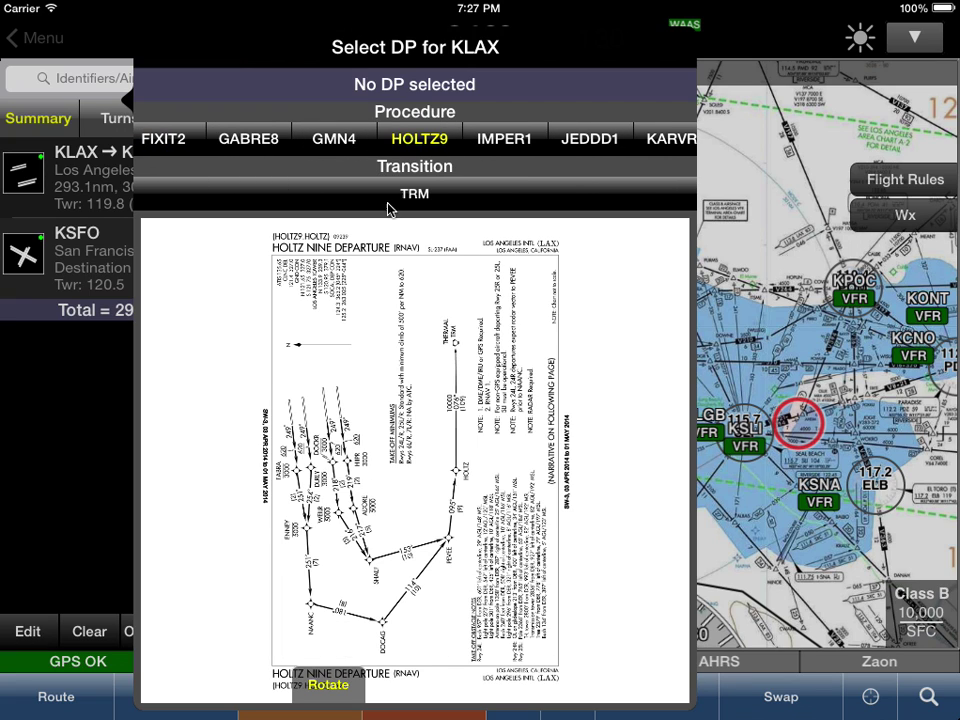
{"action": "left_click", "coordinate": [330, 690]}
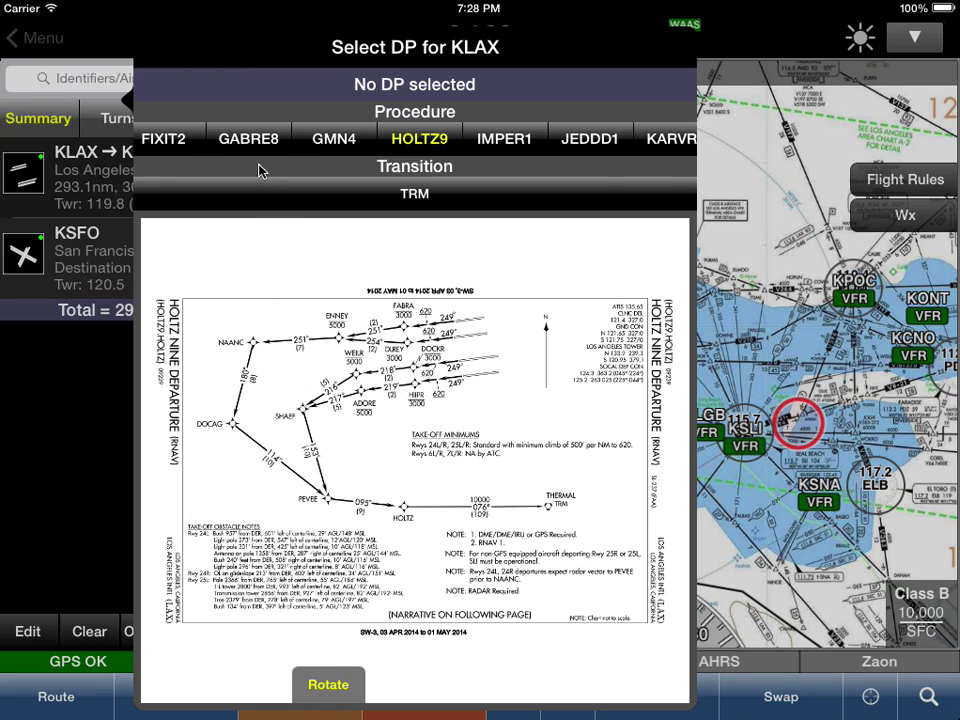
{"action": "left_click_drag", "start_coordinate": [255, 145], "coordinate": [568, 146]}
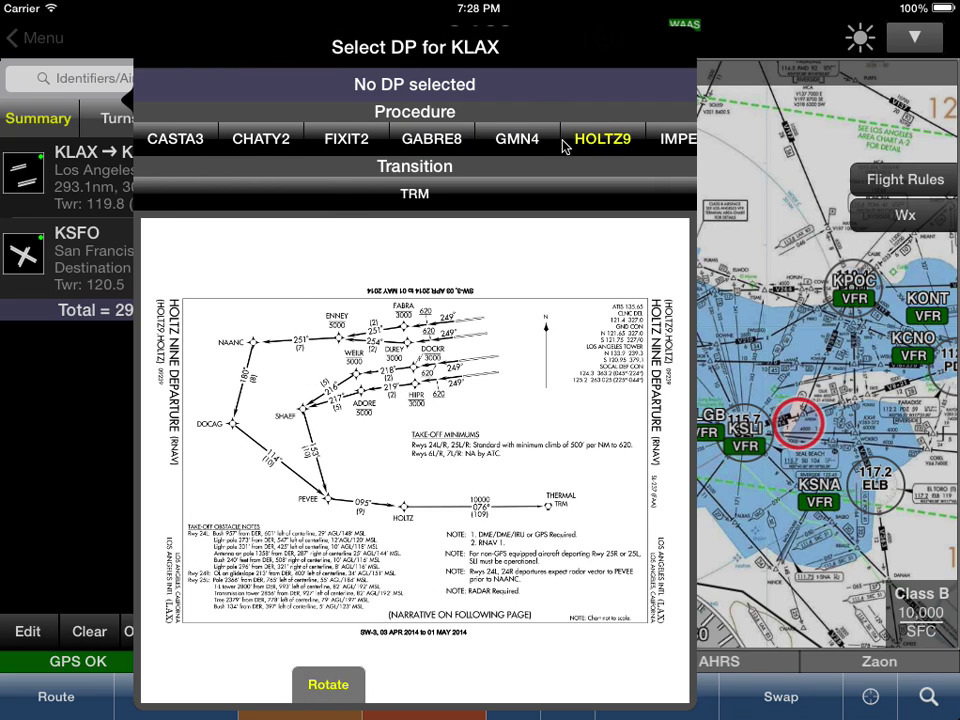
Add the CASTA3 departure via the AVE transition and DLREY first fix, totaling 313.6nm.
{"action": "left_click", "coordinate": [180, 142]}
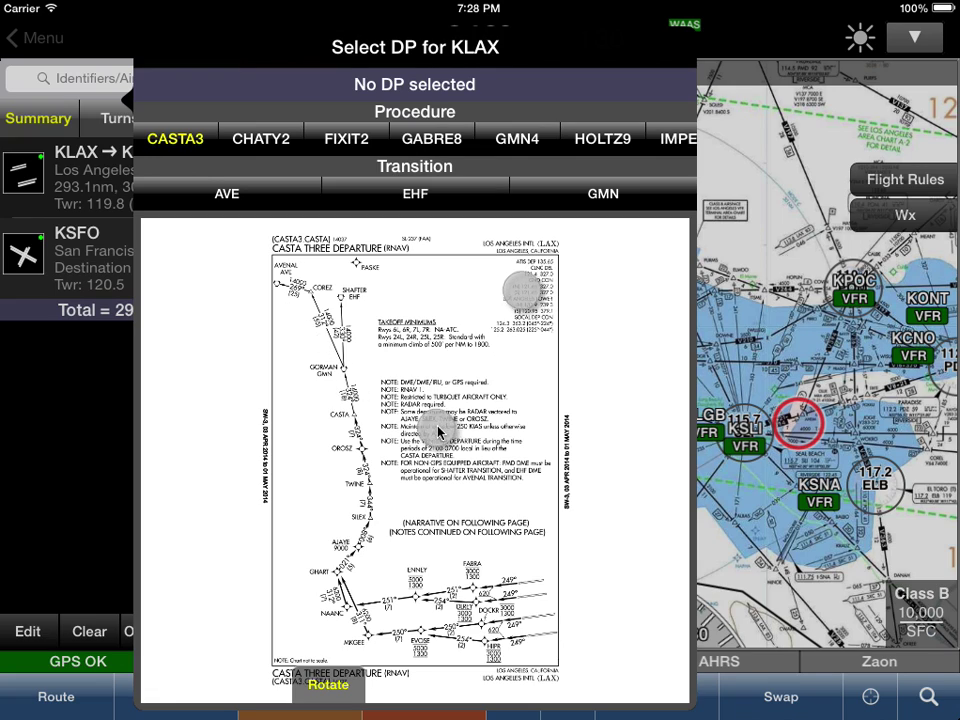
{"action": "left_click_drag", "start_coordinate": [476, 422], "coordinate": [422, 357]}
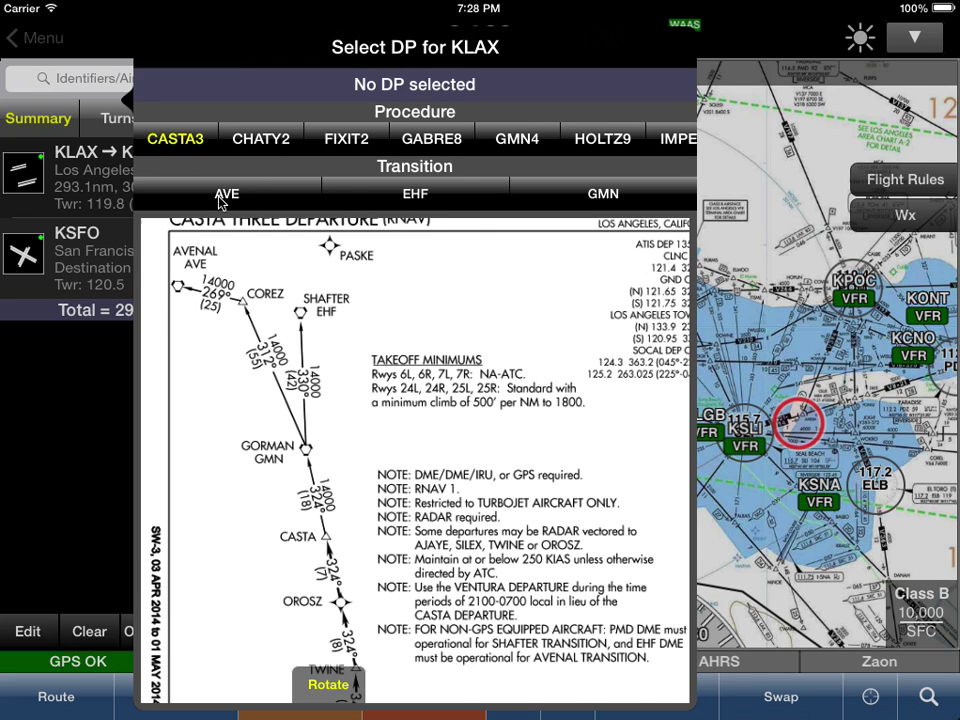
{"action": "left_click", "coordinate": [220, 197]}
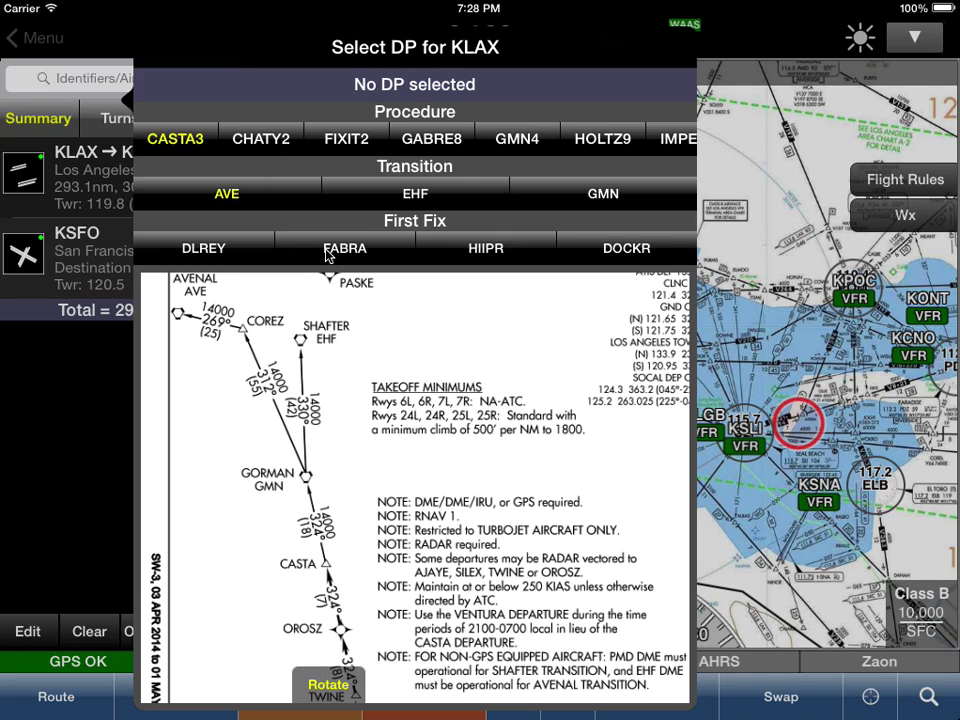
{"action": "scroll", "coordinate": [456, 422], "scroll_direction": "down", "scroll_amount": 5}
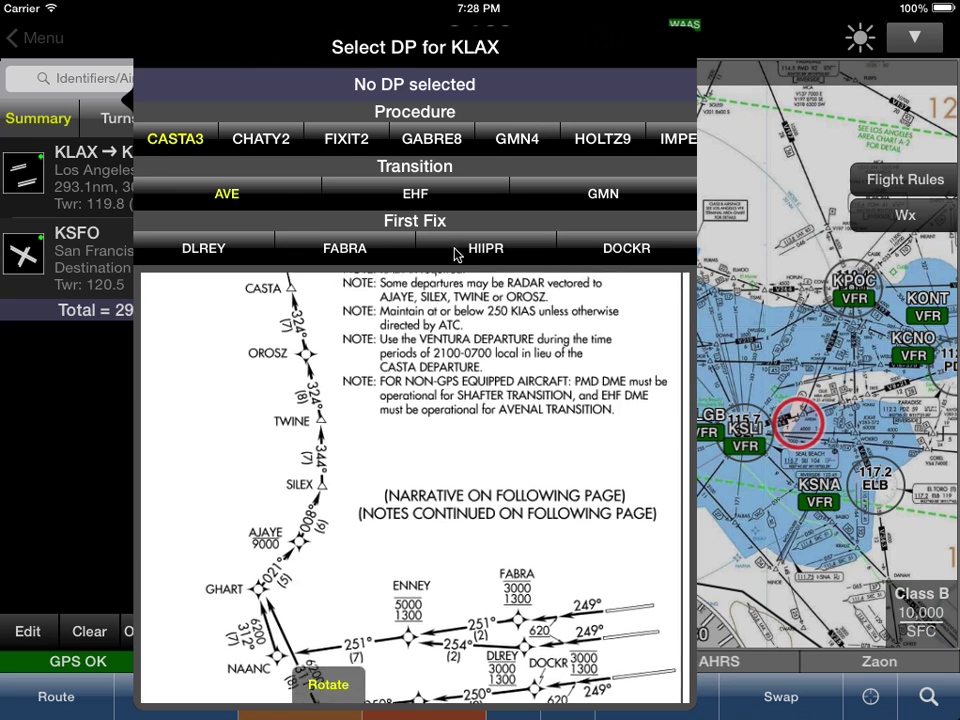
{"action": "scroll", "coordinate": [456, 422], "scroll_direction": "down", "scroll_amount": 2}
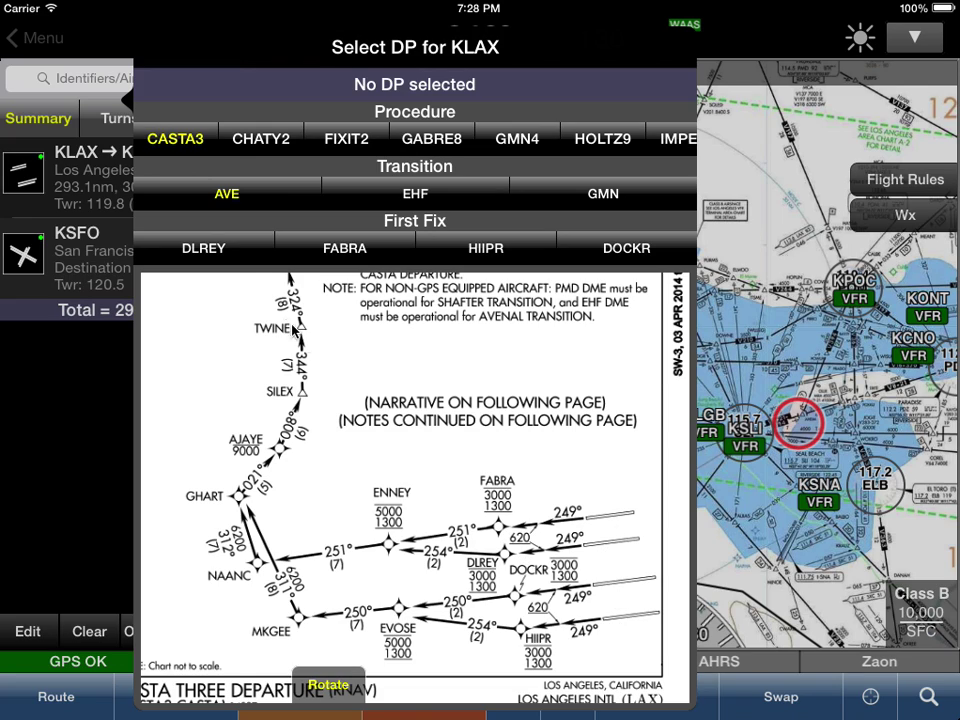
{"action": "left_click", "coordinate": [212, 257]}
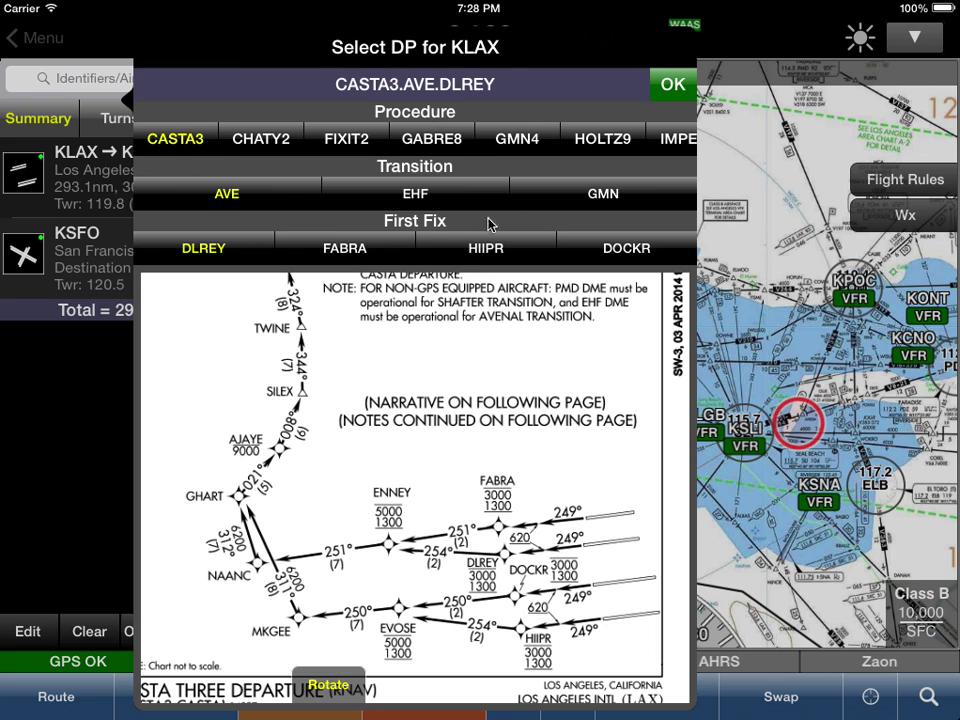
{"action": "left_click", "coordinate": [668, 87]}
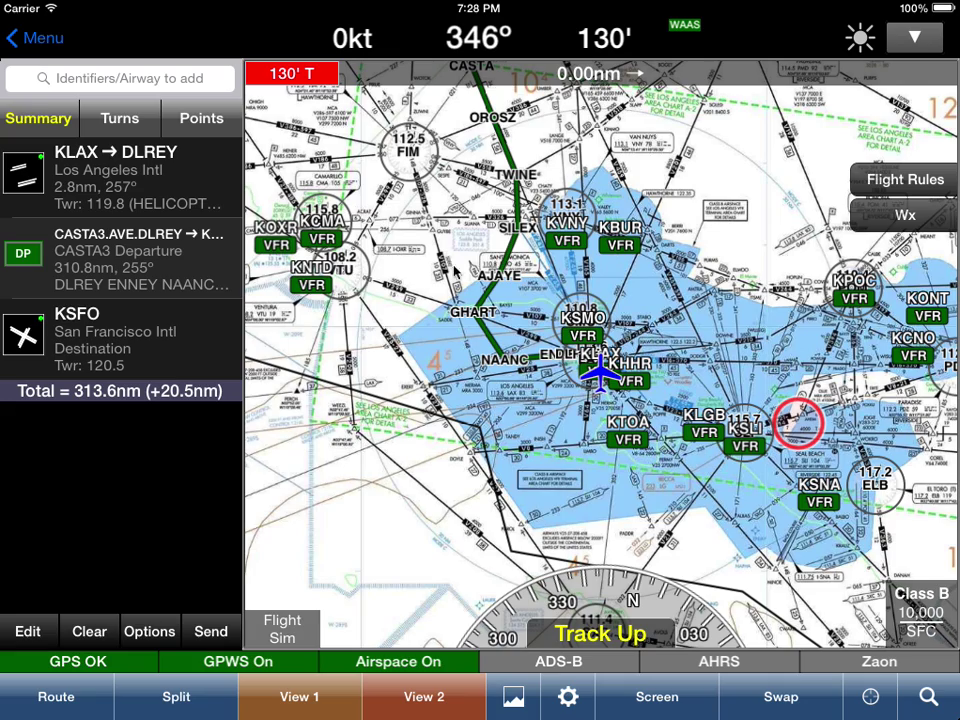
Add the BSR2 arrival into KSFO to the route, raising it to 331.3nm.
{"action": "left_click_drag", "start_coordinate": [485, 297], "coordinate": [521, 539]}
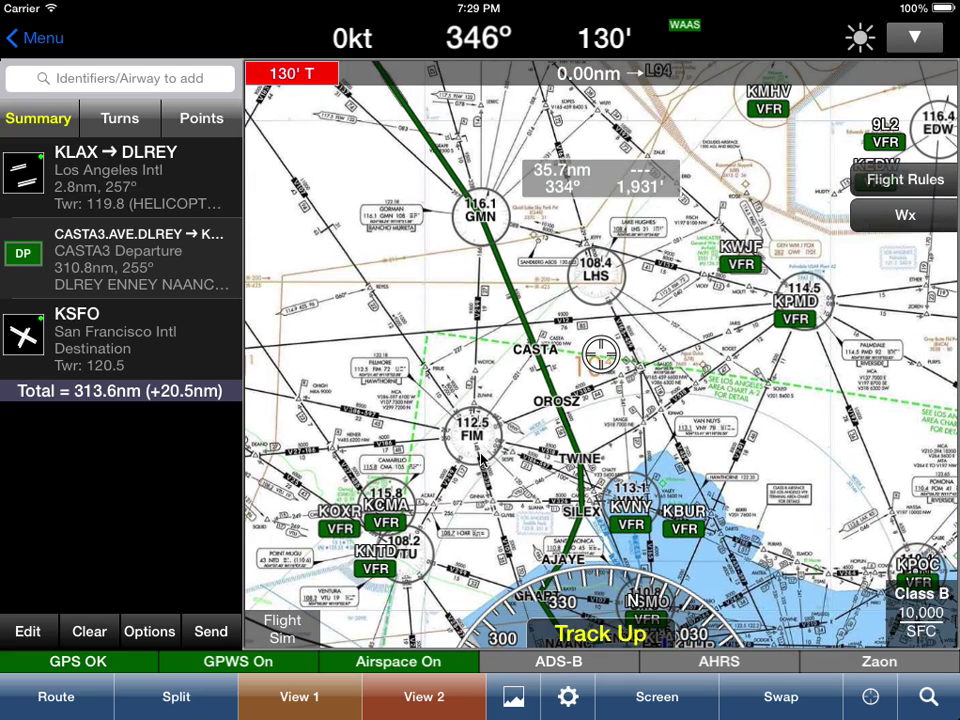
{"action": "left_click", "coordinate": [135, 349]}
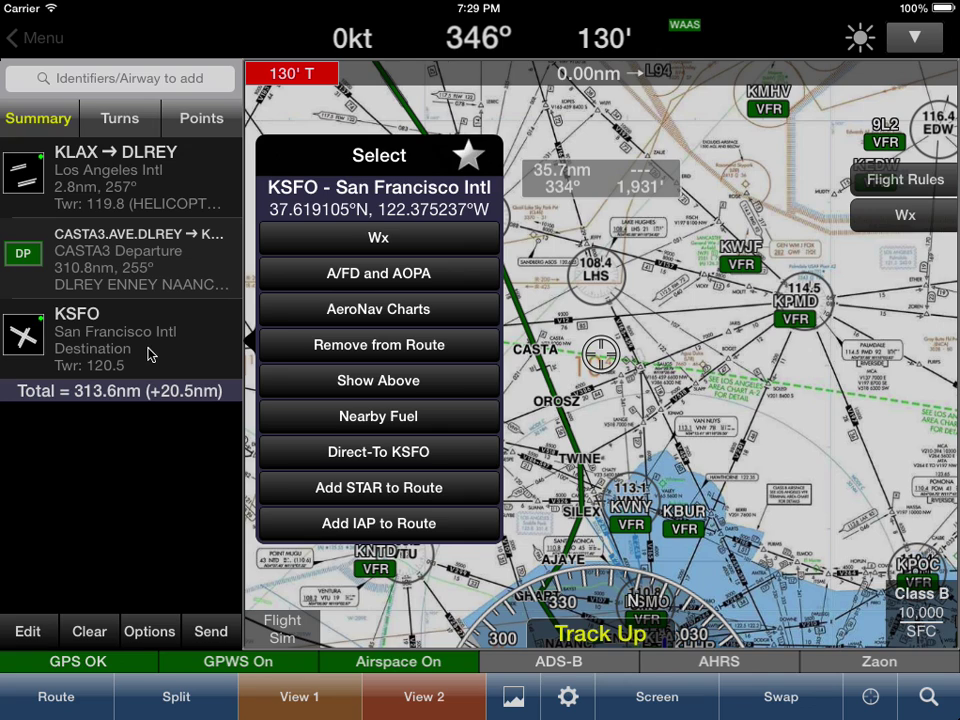
{"action": "left_click", "coordinate": [378, 487]}
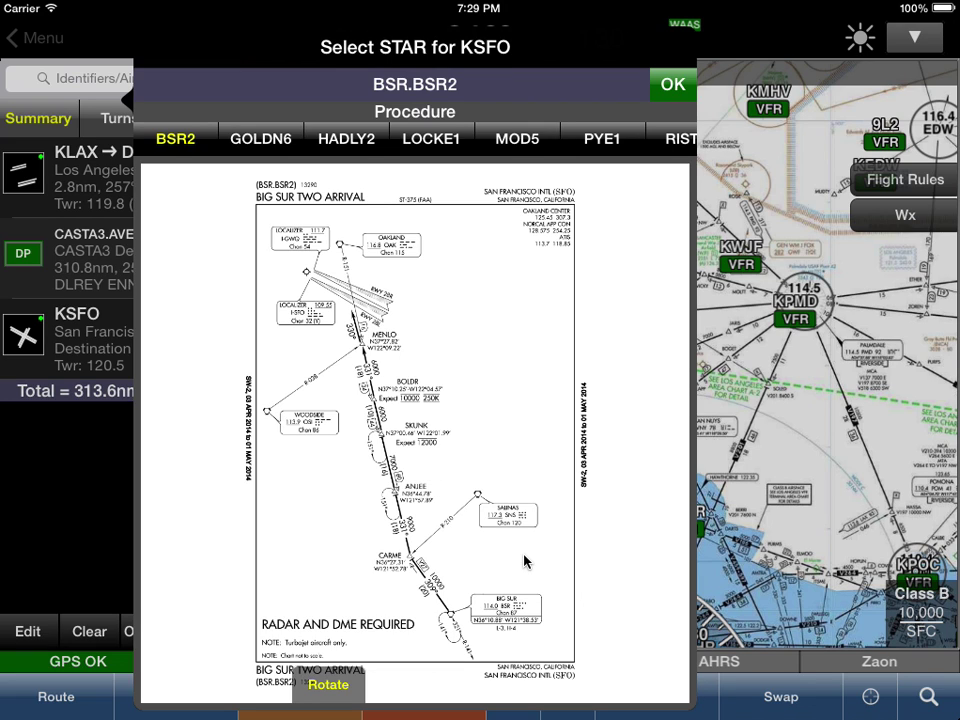
{"action": "left_click_drag", "start_coordinate": [525, 456], "coordinate": [497, 450]}
{"action": "scroll", "coordinate": [497, 450], "scroll_direction": "down", "scroll_amount": 3}
{"action": "scroll", "coordinate": [540, 542], "scroll_direction": "down", "scroll_amount": 3}
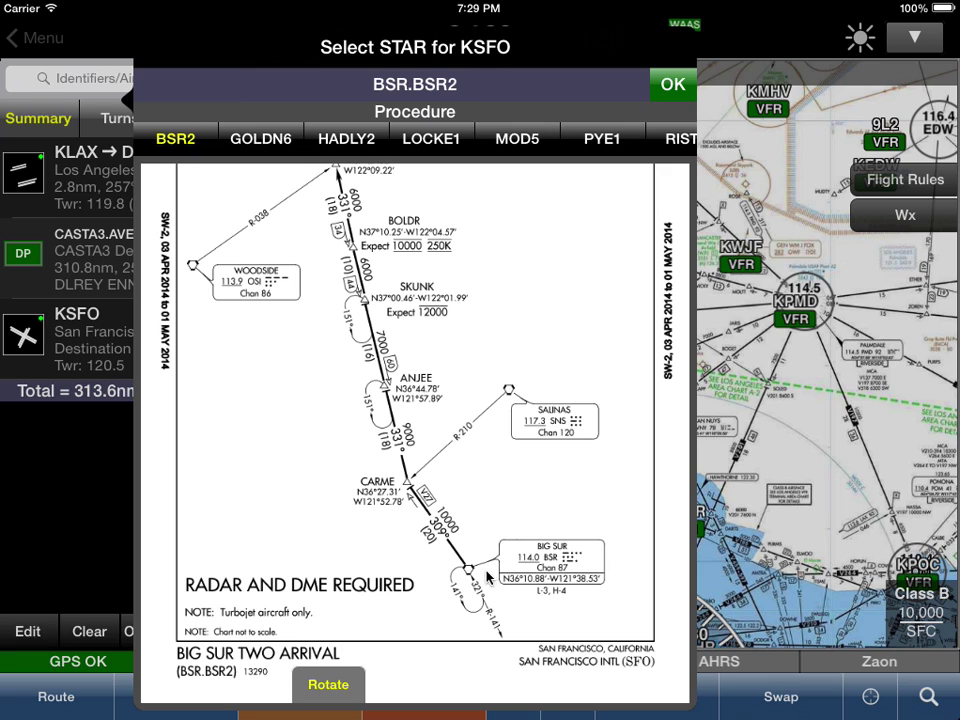
{"action": "scroll", "coordinate": [490, 381], "scroll_direction": "up", "scroll_amount": 5}
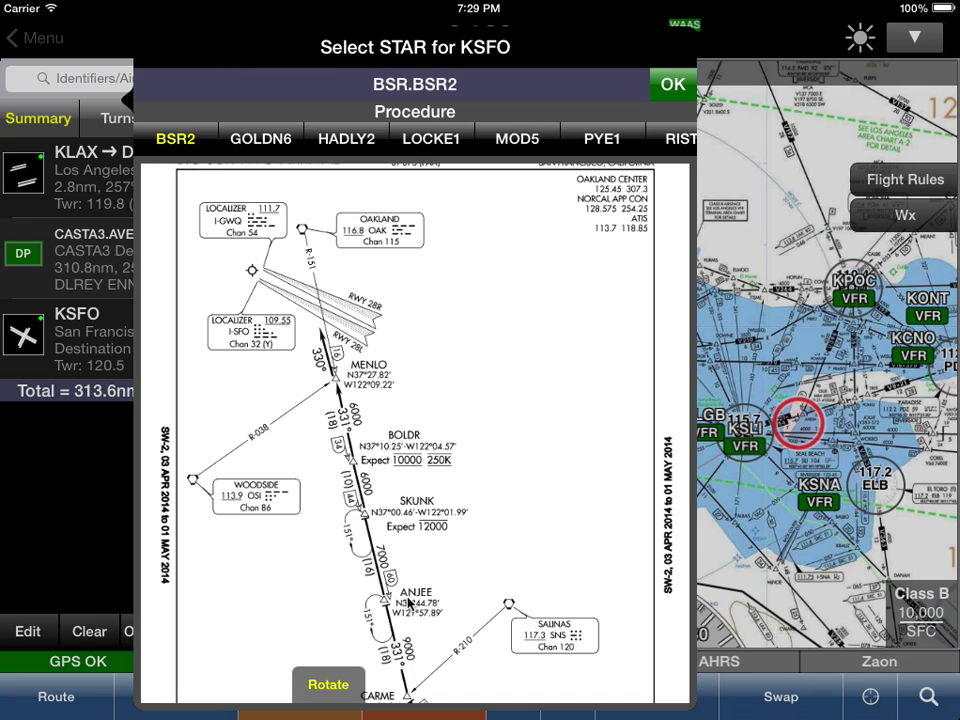
{"action": "left_click_drag", "start_coordinate": [476, 590], "coordinate": [487, 552]}
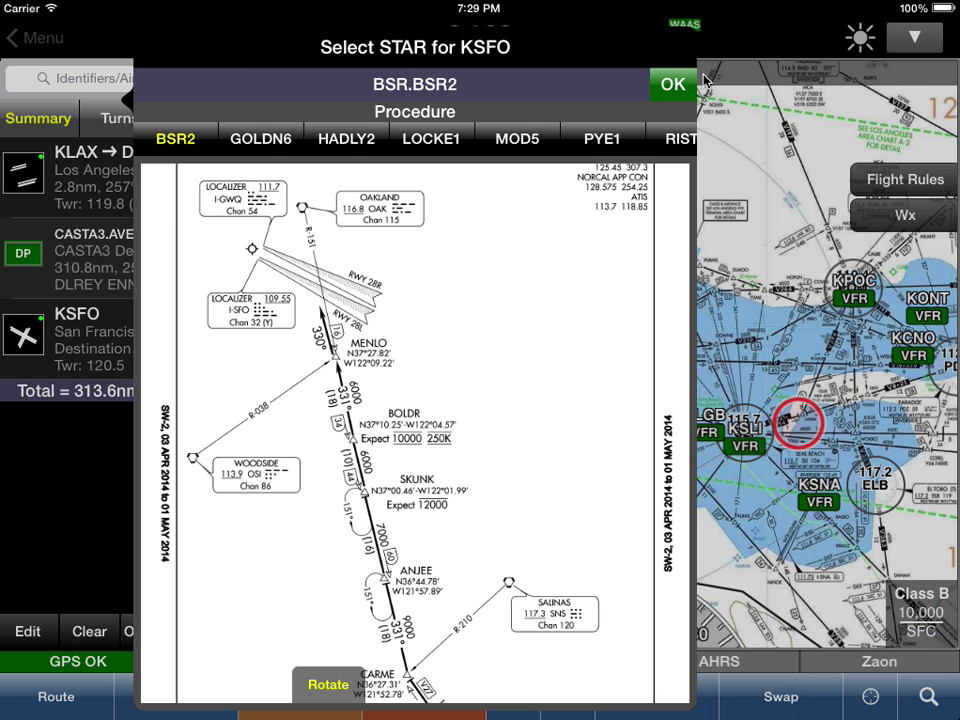
{"action": "left_click", "coordinate": [671, 85]}
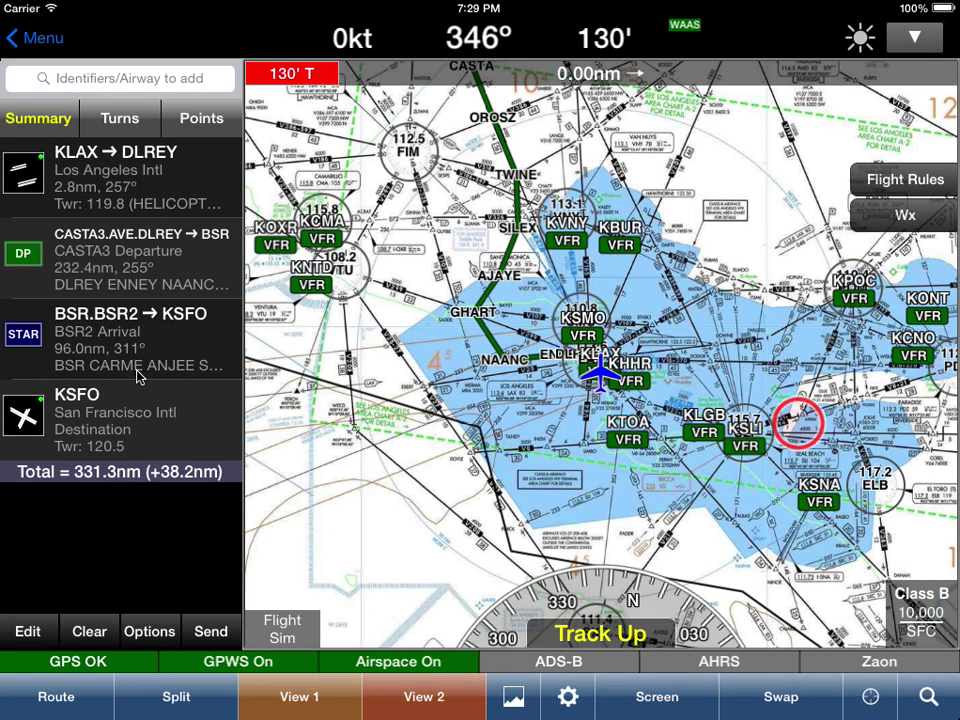
Pan the chart north from AVE past BSR to the San Francisco and KSFO area.
{"action": "left_click_drag", "start_coordinate": [455, 222], "coordinate": [486, 511]}
{"action": "left_click_drag", "start_coordinate": [451, 292], "coordinate": [575, 518]}
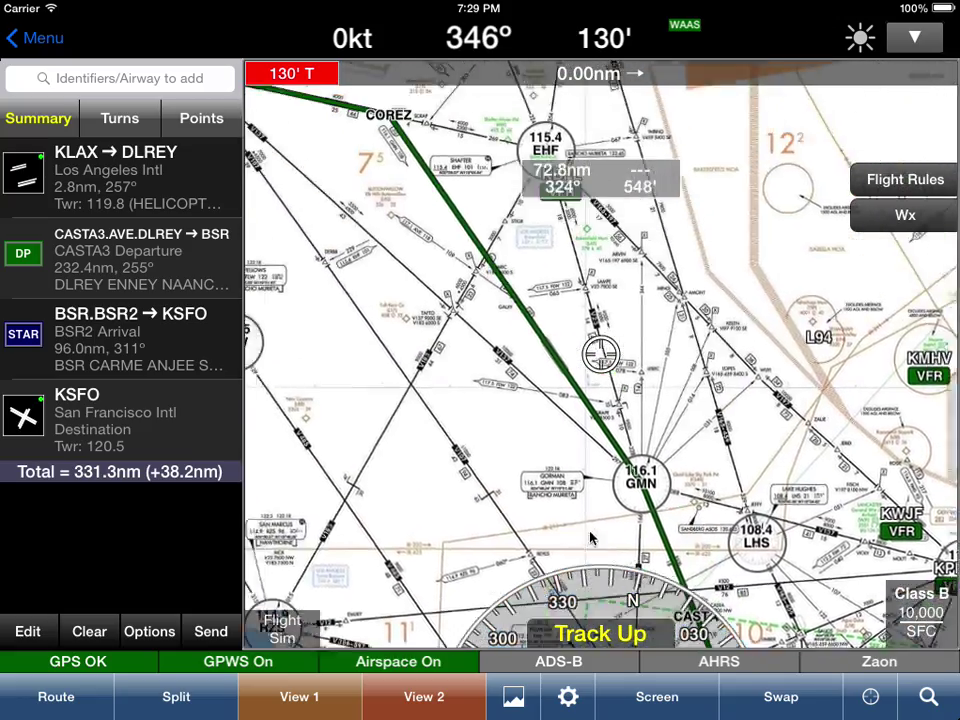
{"action": "left_click_drag", "start_coordinate": [267, 142], "coordinate": [551, 446]}
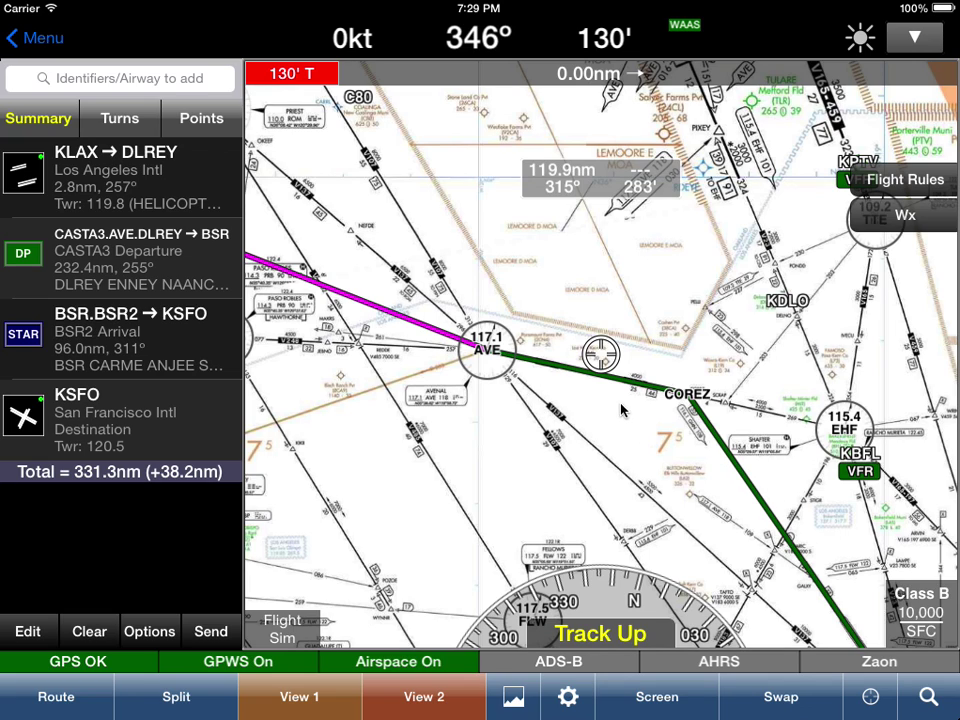
{"action": "left_click_drag", "start_coordinate": [407, 364], "coordinate": [660, 522]}
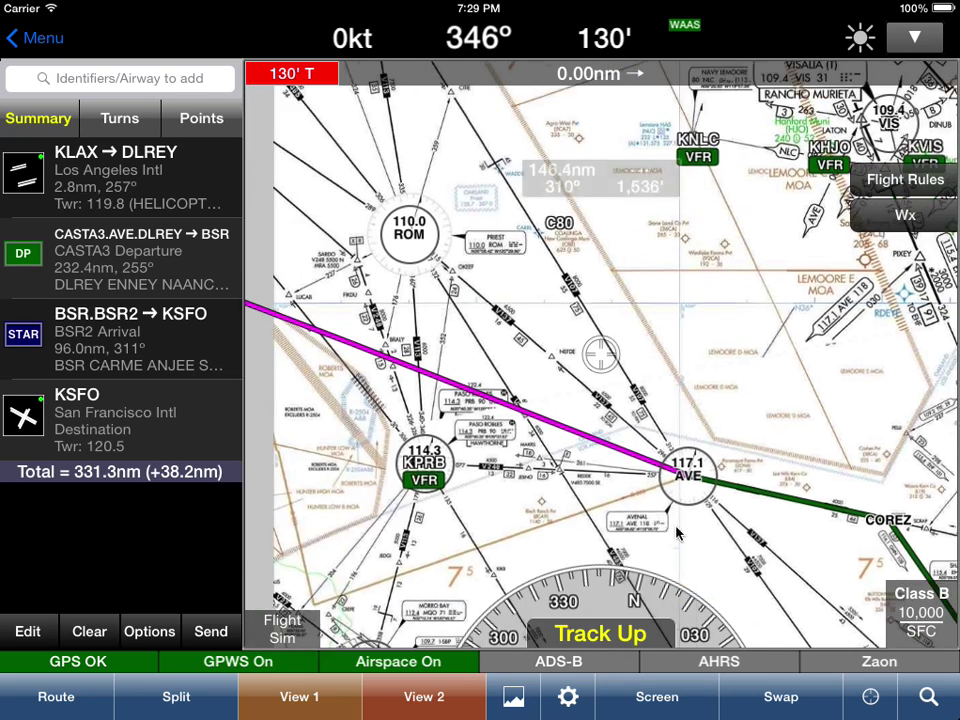
{"action": "left_click_drag", "start_coordinate": [439, 413], "coordinate": [592, 503]}
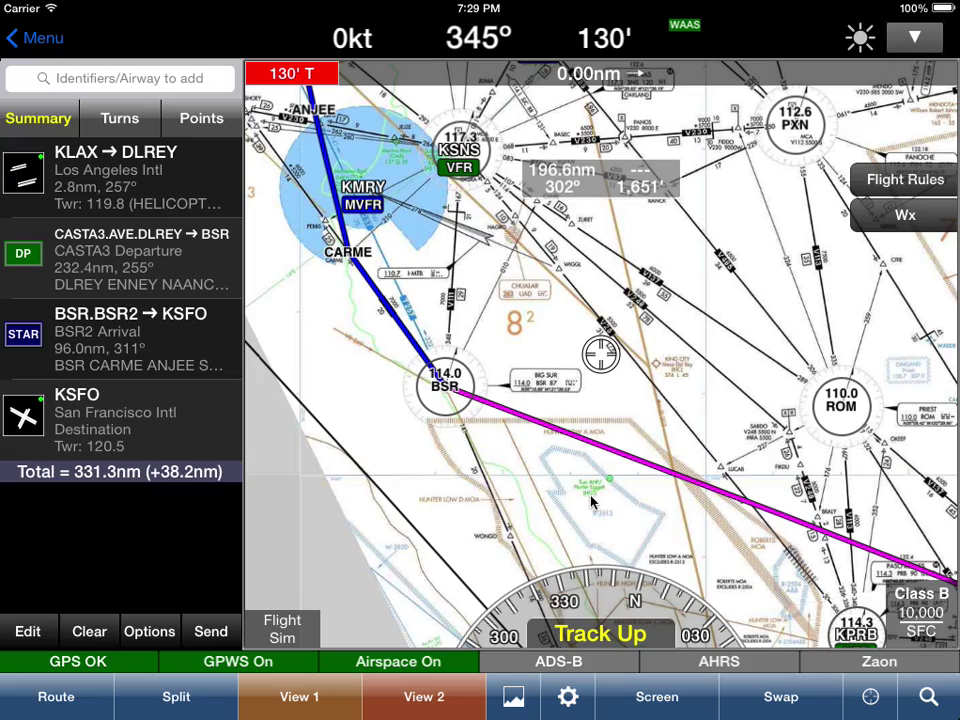
{"action": "left_click_drag", "start_coordinate": [403, 278], "coordinate": [493, 416]}
{"action": "left_click_drag", "start_coordinate": [469, 272], "coordinate": [508, 242]}
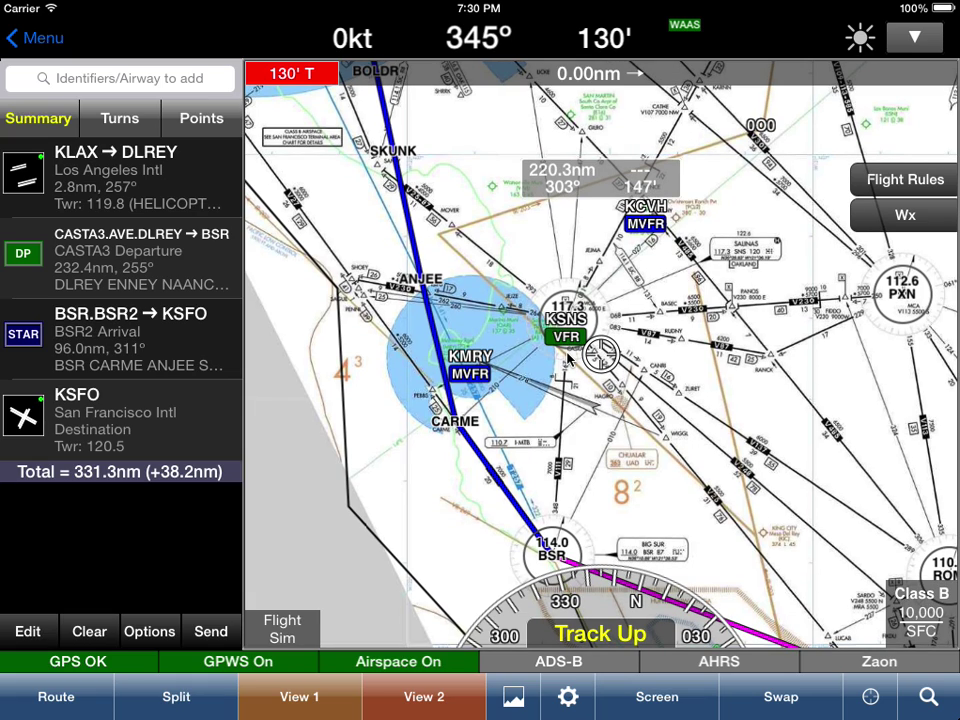
{"action": "left_click_drag", "start_coordinate": [497, 305], "coordinate": [563, 505]}
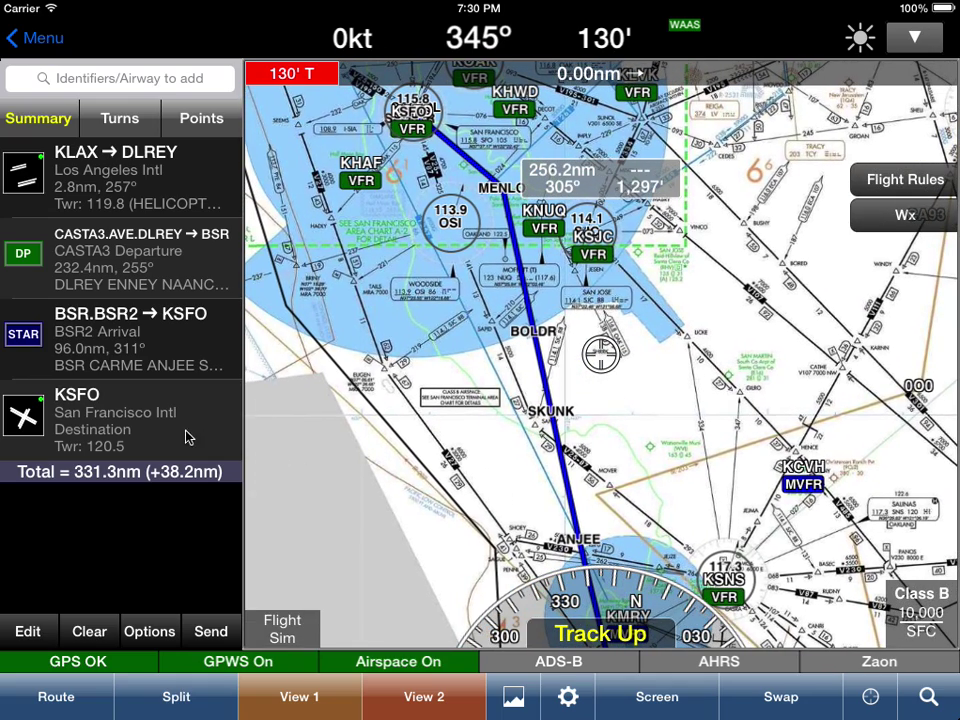
Open the KSFO approach list and scroll to the Runway 28L procedures.
{"action": "left_click", "coordinate": [110, 437]}
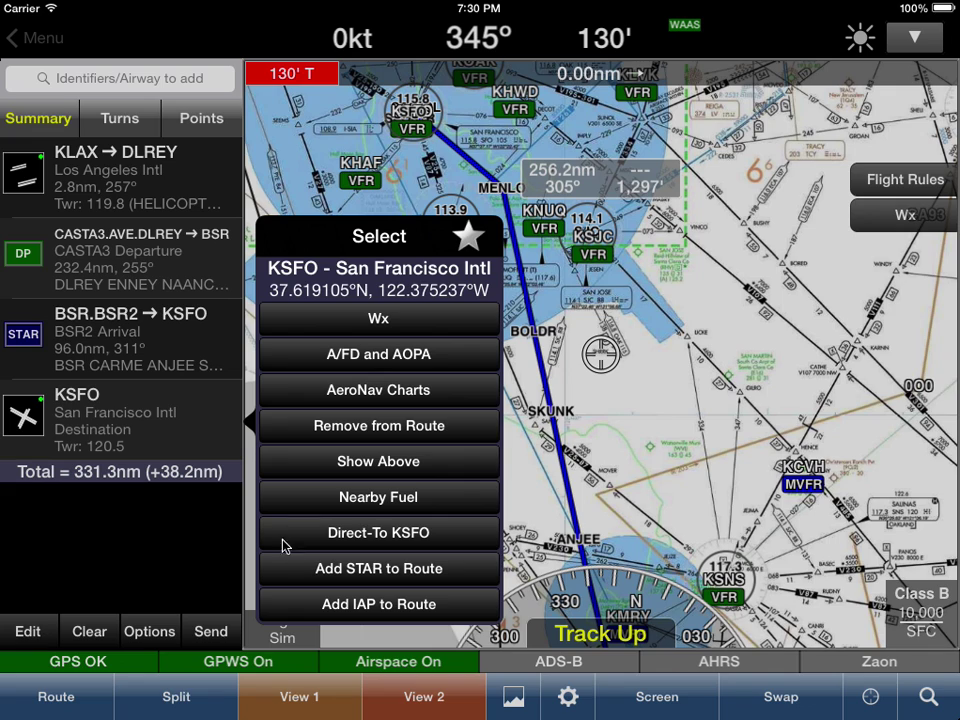
{"action": "left_click", "coordinate": [369, 606]}
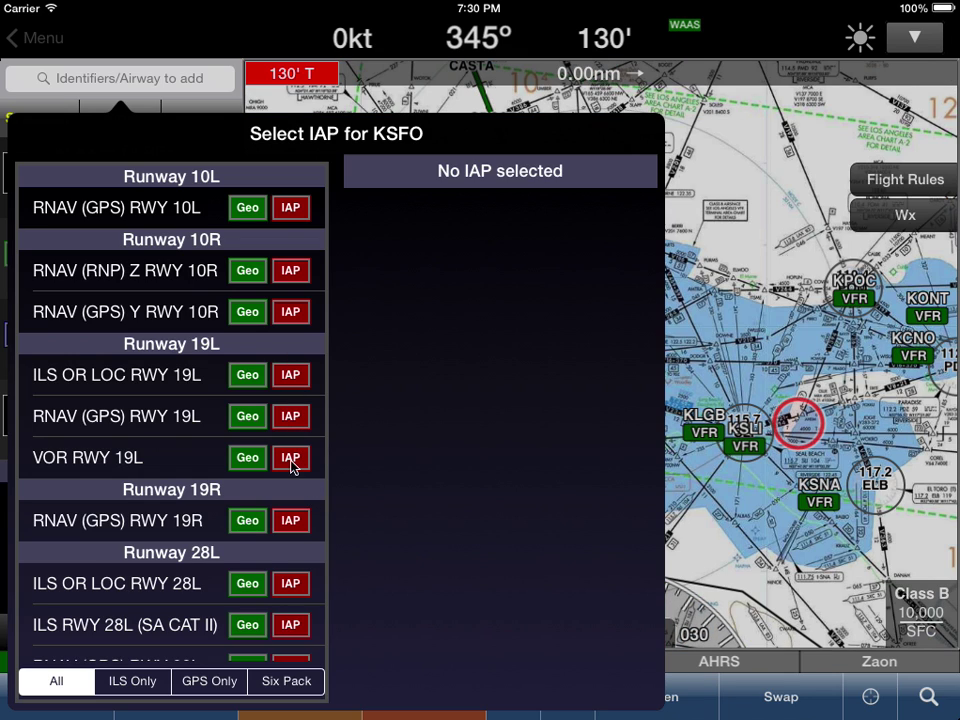
{"action": "left_click_drag", "start_coordinate": [172, 533], "coordinate": [156, 270]}
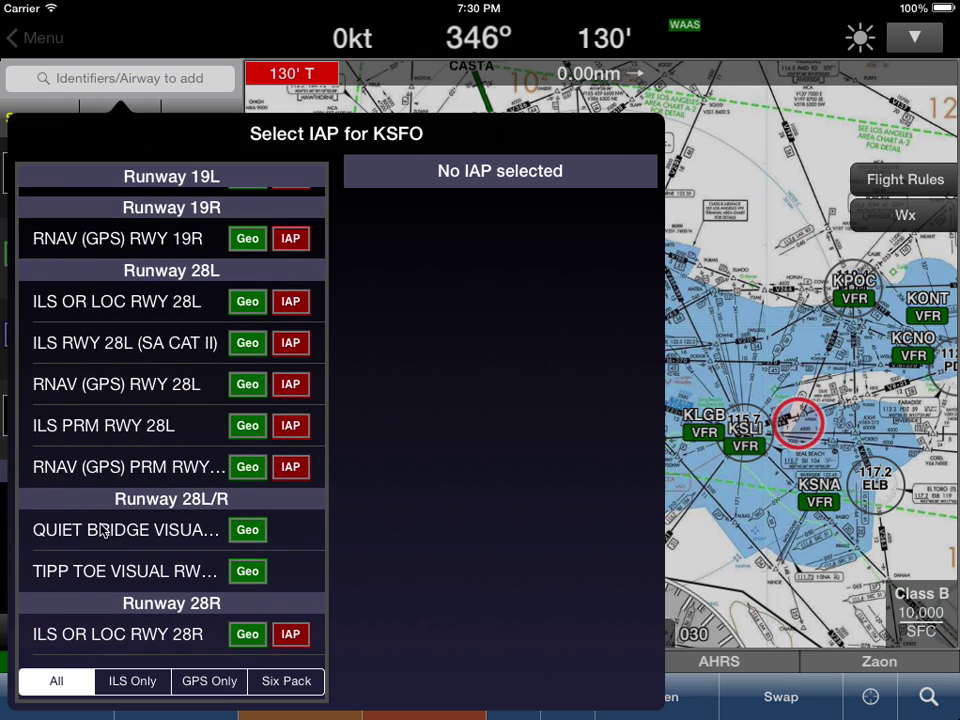
{"action": "left_click_drag", "start_coordinate": [176, 577], "coordinate": [190, 240]}
{"action": "left_click_drag", "start_coordinate": [172, 568], "coordinate": [166, 475]}
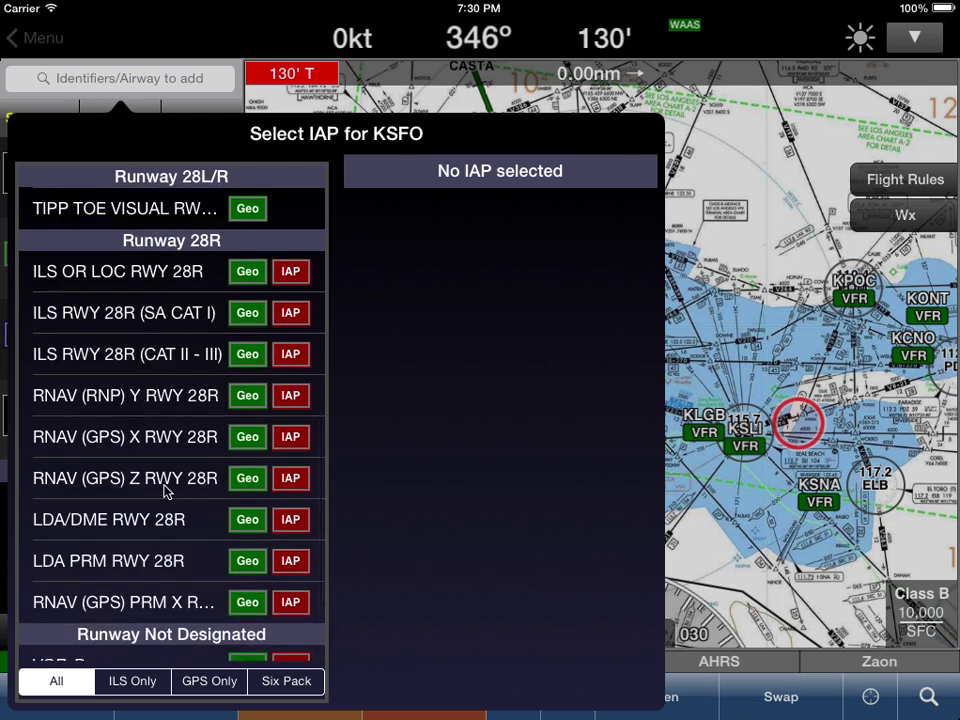
{"action": "left_click_drag", "start_coordinate": [137, 430], "coordinate": [172, 608]}
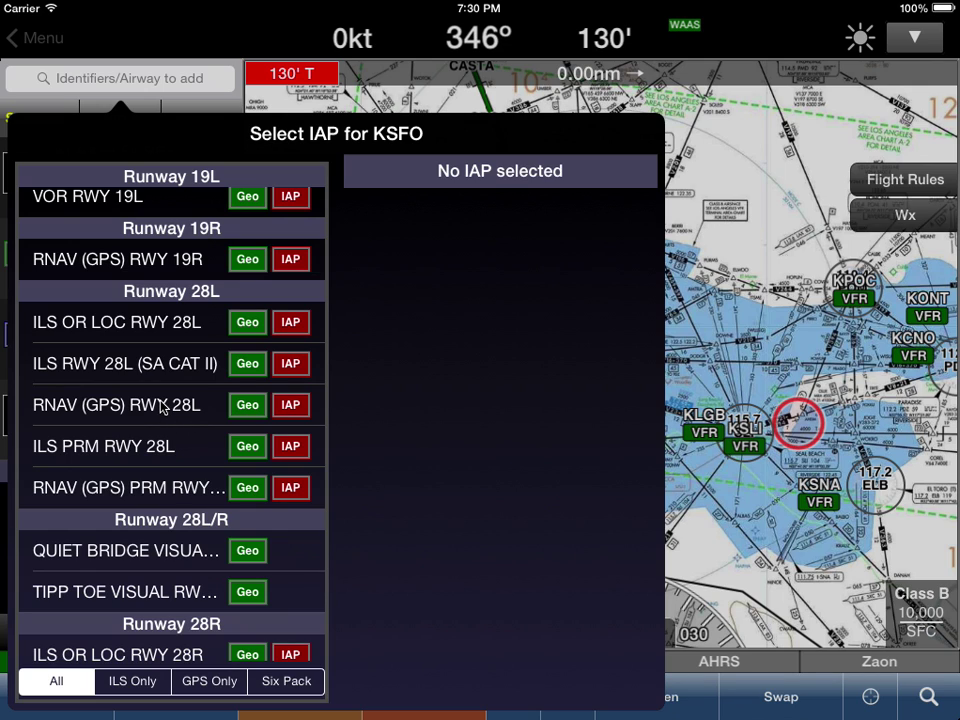
{"action": "left_click_drag", "start_coordinate": [162, 405], "coordinate": [156, 516]}
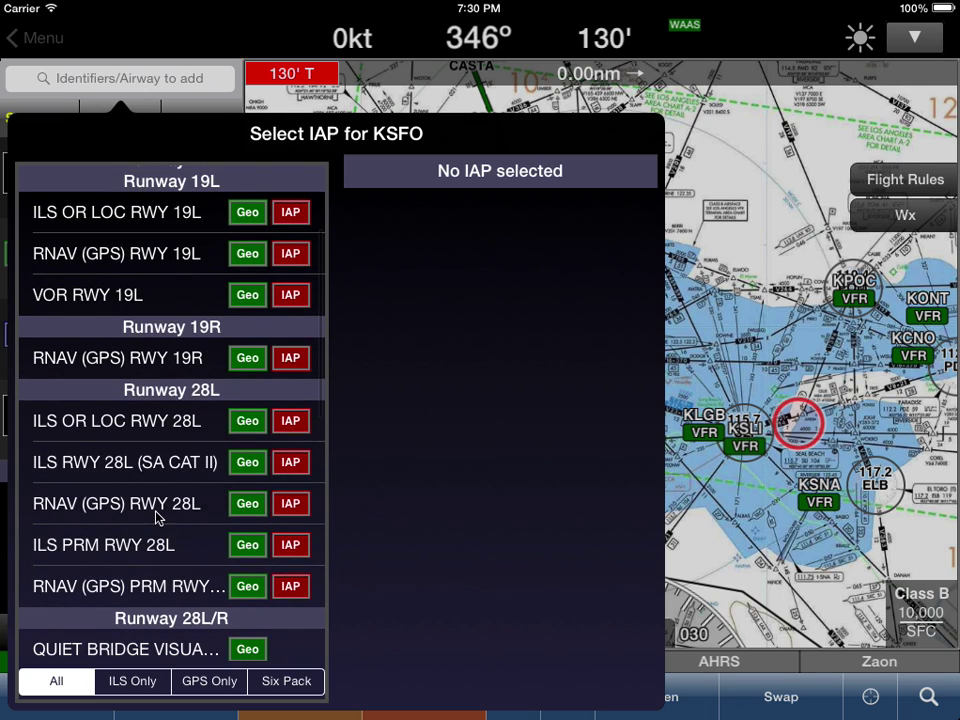
Add the ILS OR LOC RWY 28L approach via MENLO, bringing the route to 333.5nm.
{"action": "left_click", "coordinate": [182, 424]}
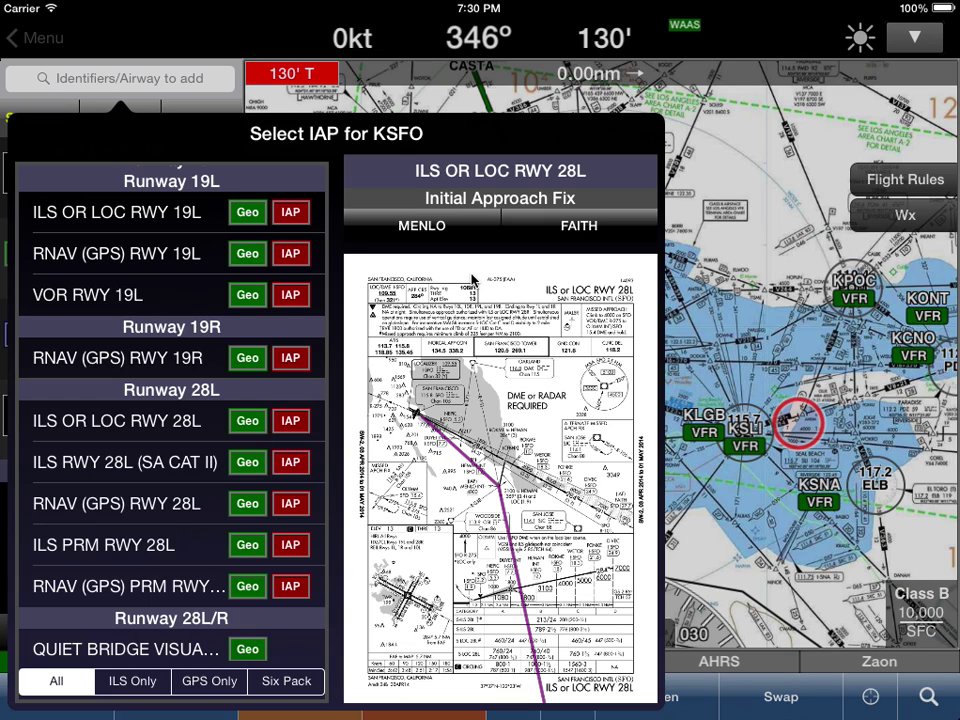
{"action": "left_click", "coordinate": [419, 230]}
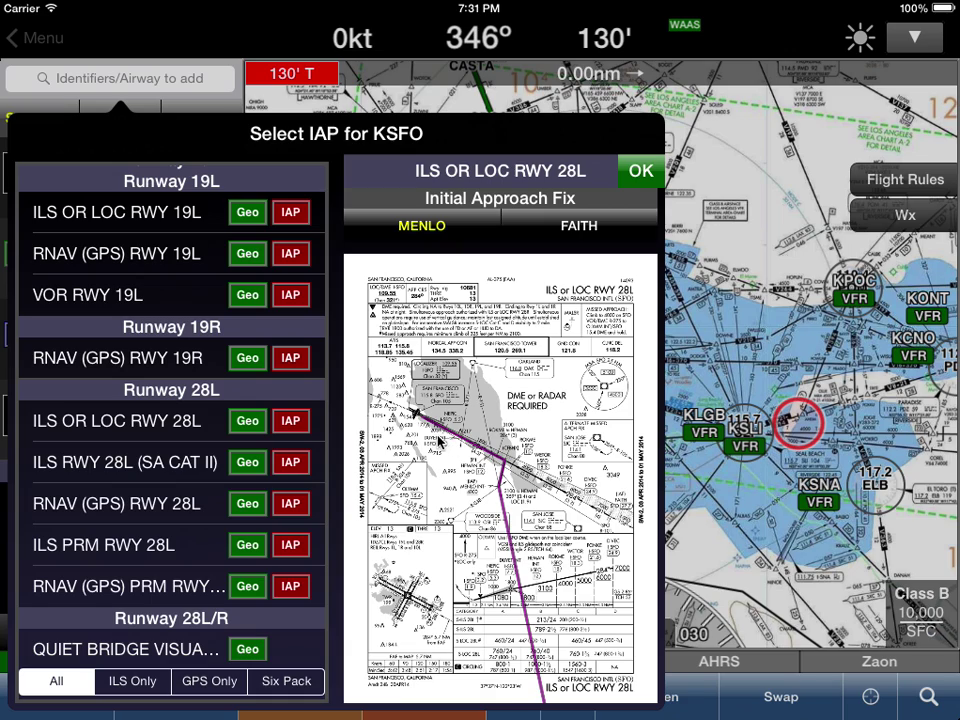
{"action": "left_click", "coordinate": [640, 173]}
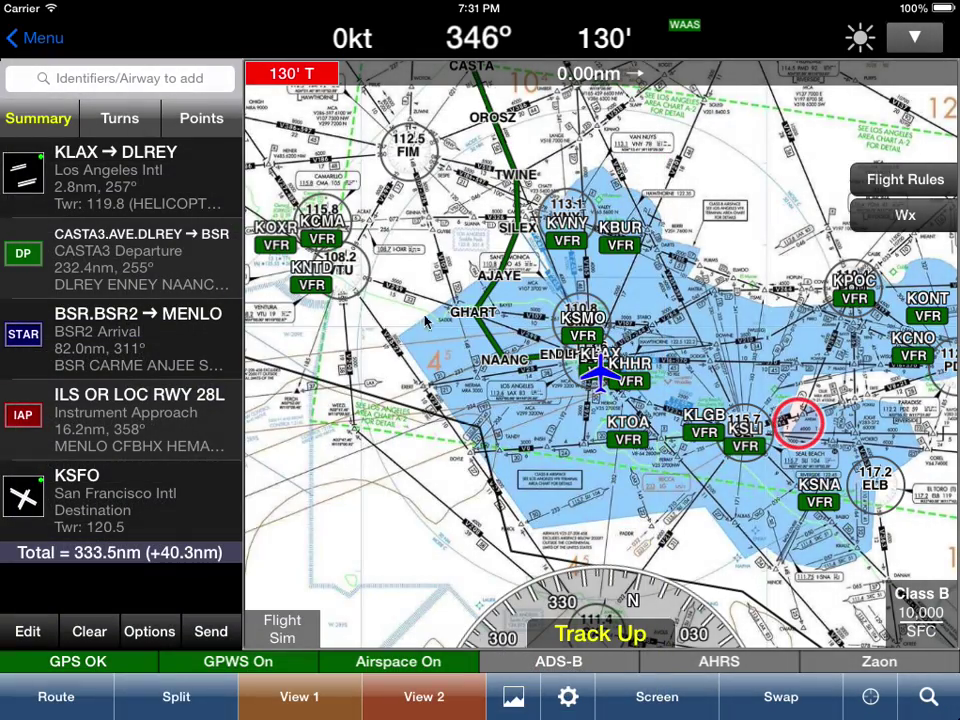
Add the Paso Robles PRB navaid to the route (336.1nm), then pan back to San Francisco.
{"action": "left_click_drag", "start_coordinate": [360, 225], "coordinate": [596, 355]}
{"action": "left_click_drag", "start_coordinate": [414, 315], "coordinate": [609, 495]}
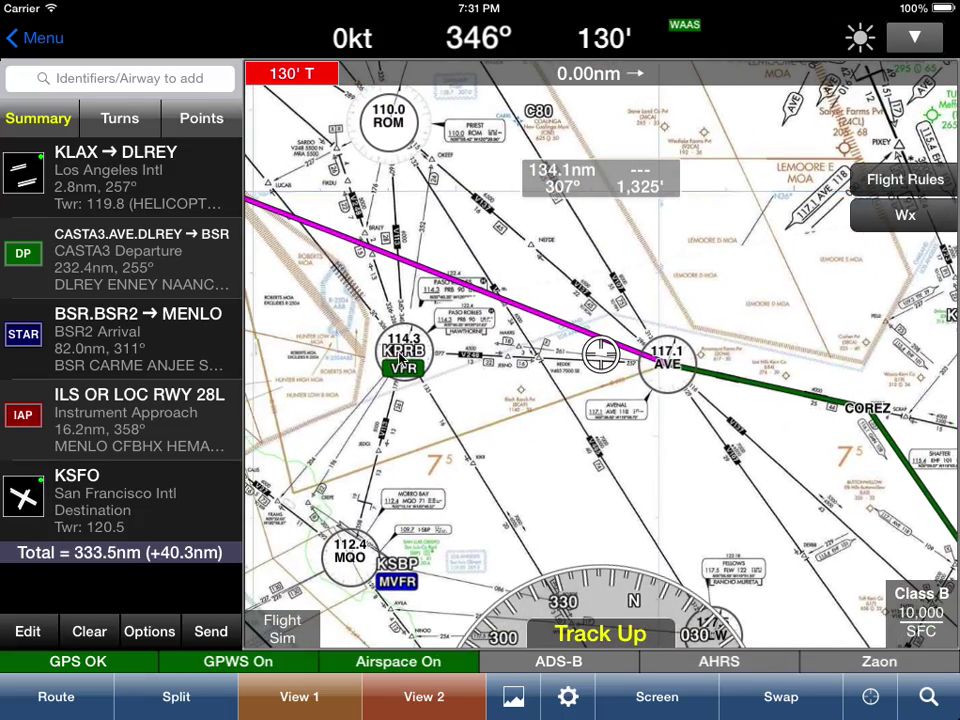
{"action": "left_click", "coordinate": [404, 352]}
{"action": "left_click", "coordinate": [404, 321]}
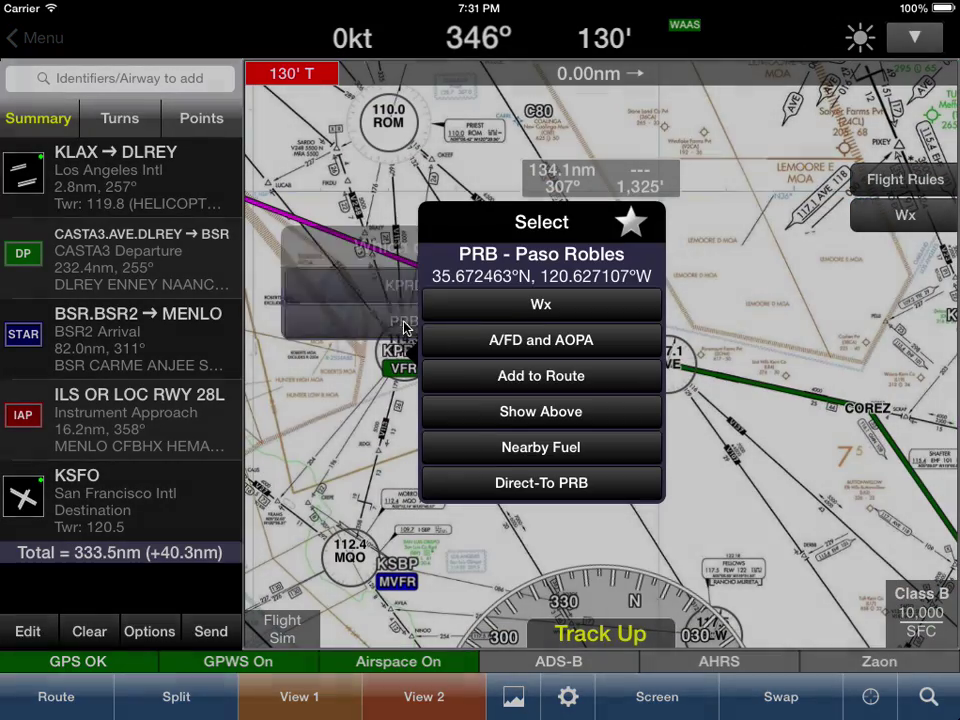
{"action": "left_click", "coordinate": [504, 384]}
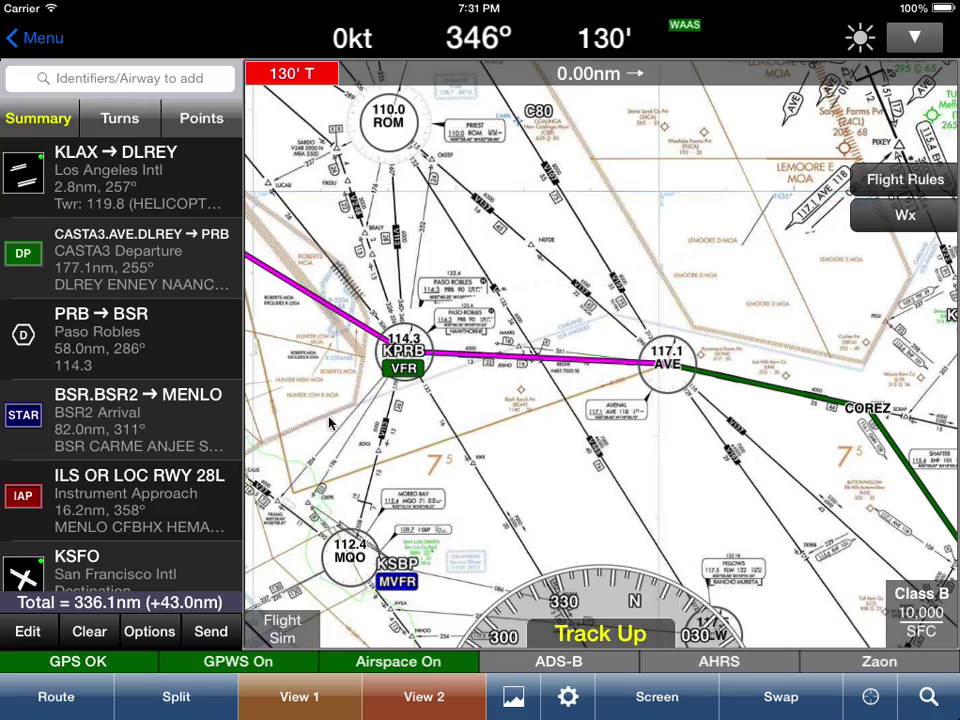
{"action": "mouse_move", "coordinate": [341, 363]}
{"action": "left_mouse_down"}
{"action": "mouse_move", "coordinate": [411, 390]}
{"action": "mouse_move", "coordinate": [607, 503]}
{"action": "mouse_move", "coordinate": [713, 613]}
{"action": "left_mouse_up"}
{"action": "left_click_drag", "start_coordinate": [610, 190], "coordinate": [620, 523]}
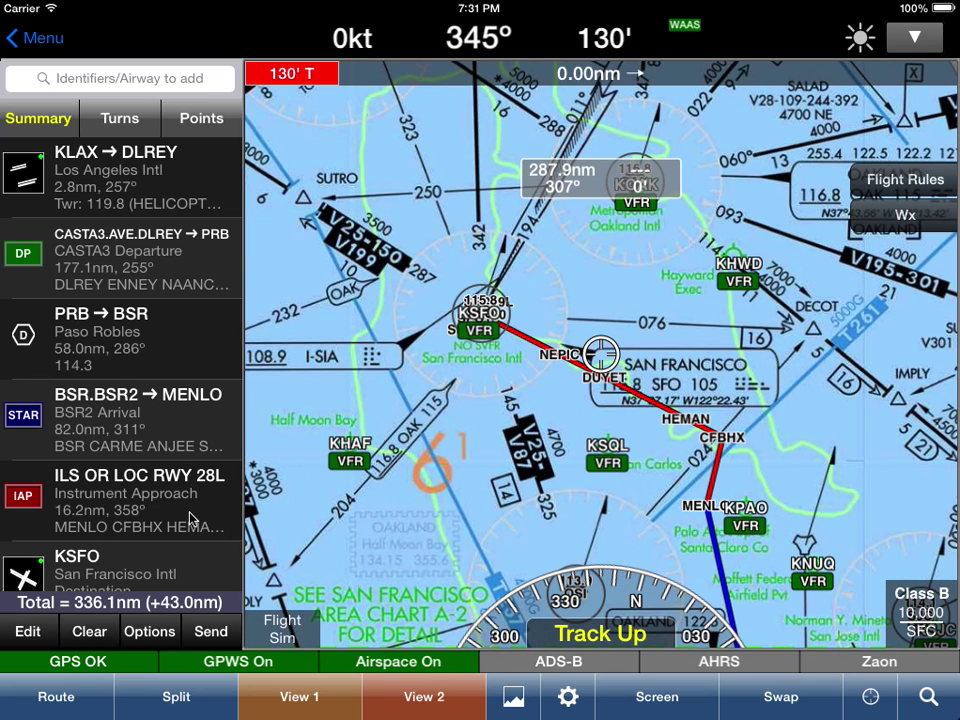
Show the route's Points list and scroll through its waypoints.
{"action": "left_click", "coordinate": [208, 122]}
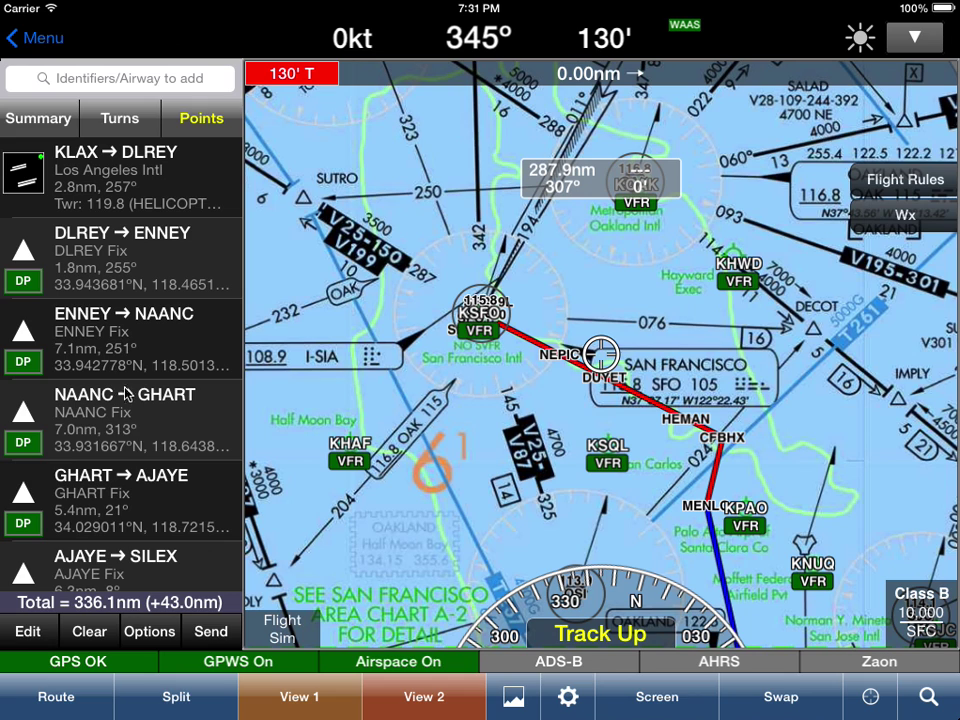
{"action": "left_click_drag", "start_coordinate": [103, 347], "coordinate": [143, 187]}
{"action": "left_click_drag", "start_coordinate": [121, 420], "coordinate": [150, 290]}
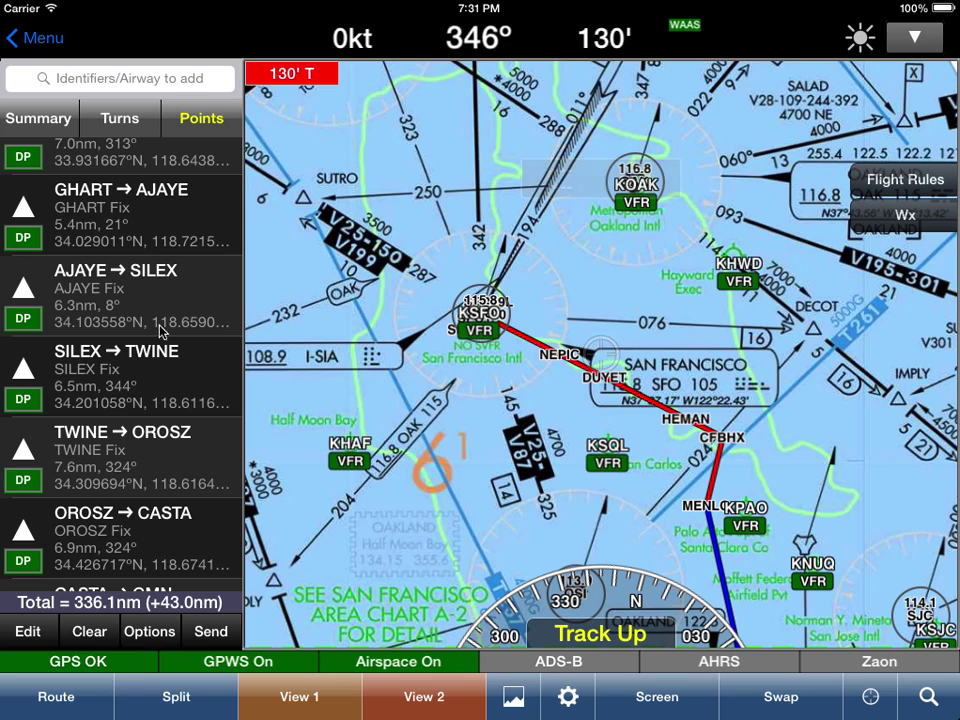
{"action": "left_click_drag", "start_coordinate": [135, 426], "coordinate": [157, 330]}
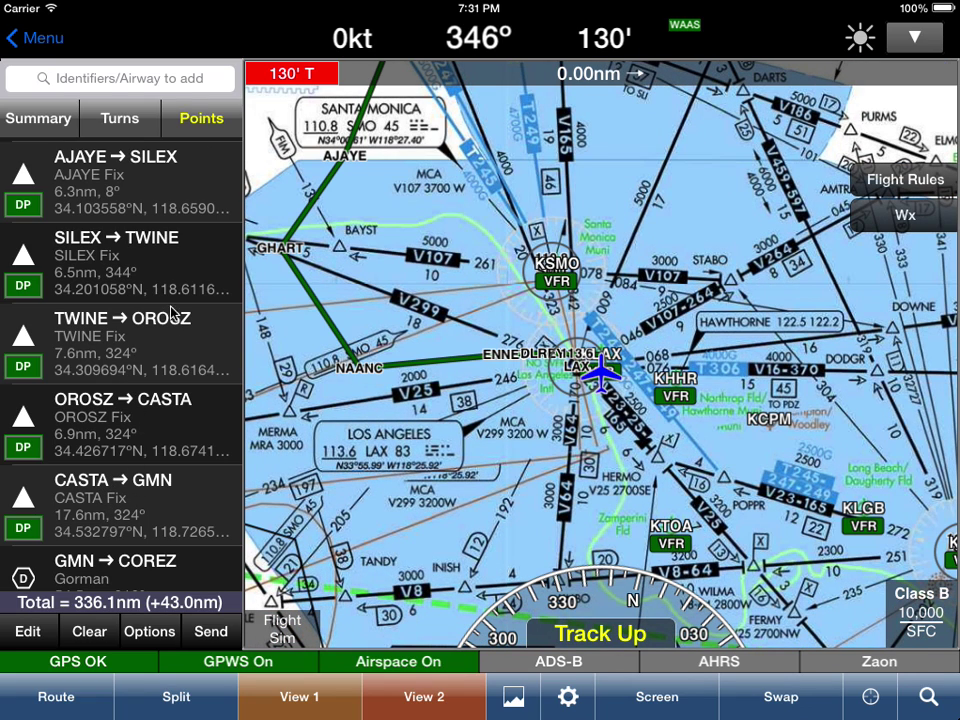
Show the Turns list and scroll down to the final CFBHX → KSFO leg.
{"action": "left_click", "coordinate": [120, 120]}
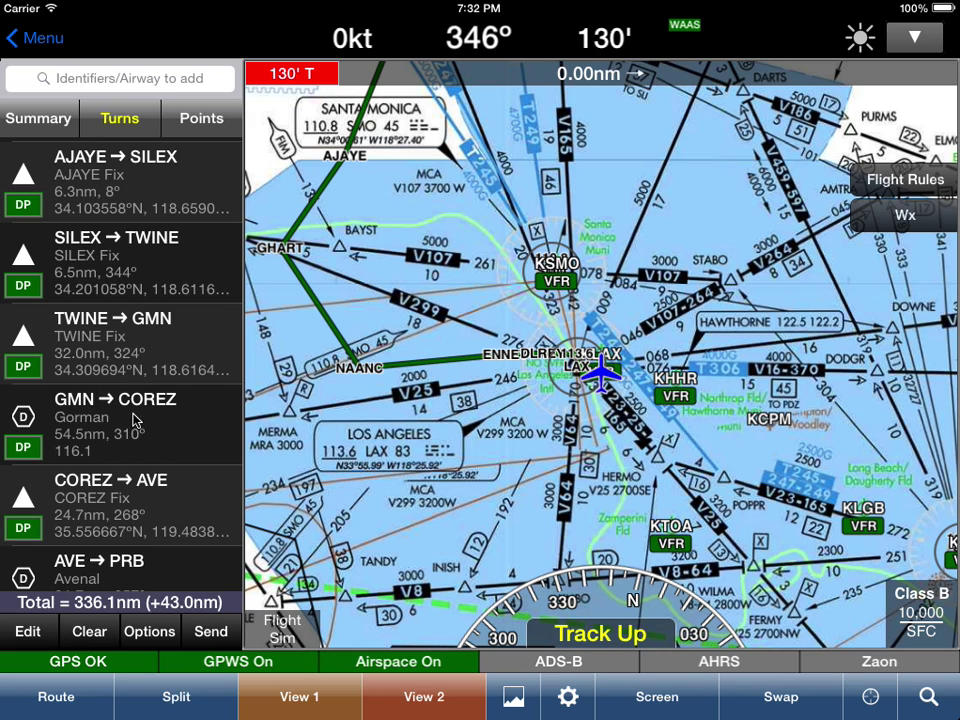
{"action": "scroll", "coordinate": [138, 410], "scroll_direction": "down", "scroll_amount": 10}
{"action": "scroll", "coordinate": [166, 227], "scroll_direction": "up", "scroll_amount": 10}
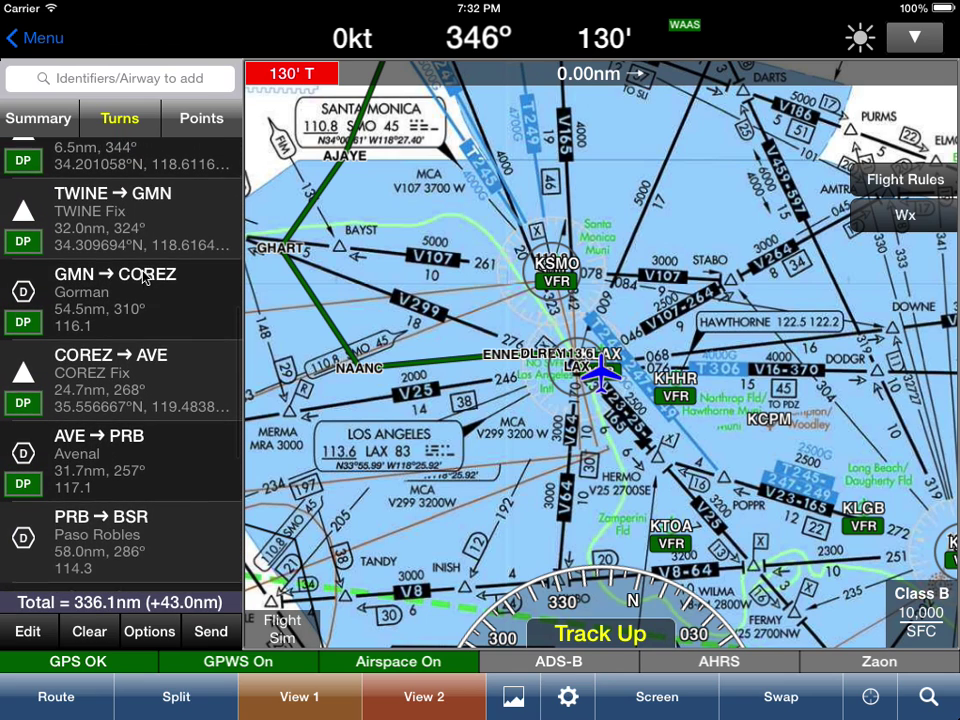
{"action": "scroll", "coordinate": [70, 293], "scroll_direction": "down", "scroll_amount": 5}
{"action": "scroll", "coordinate": [70, 293], "scroll_direction": "down", "scroll_amount": 3}
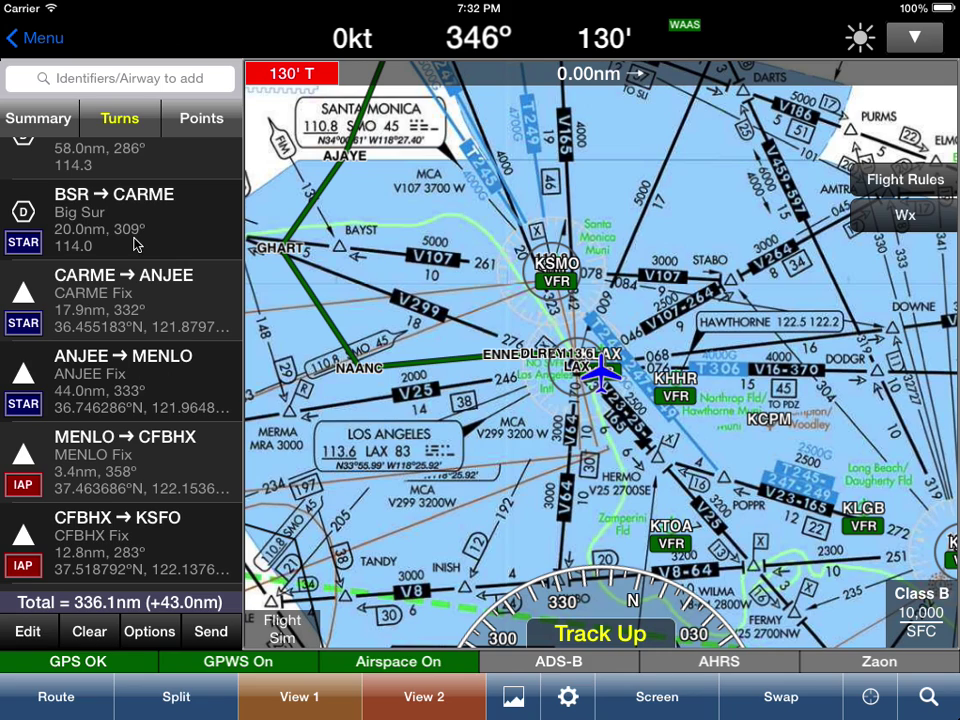
{"action": "scroll", "coordinate": [147, 340], "scroll_direction": "down", "scroll_amount": 3}
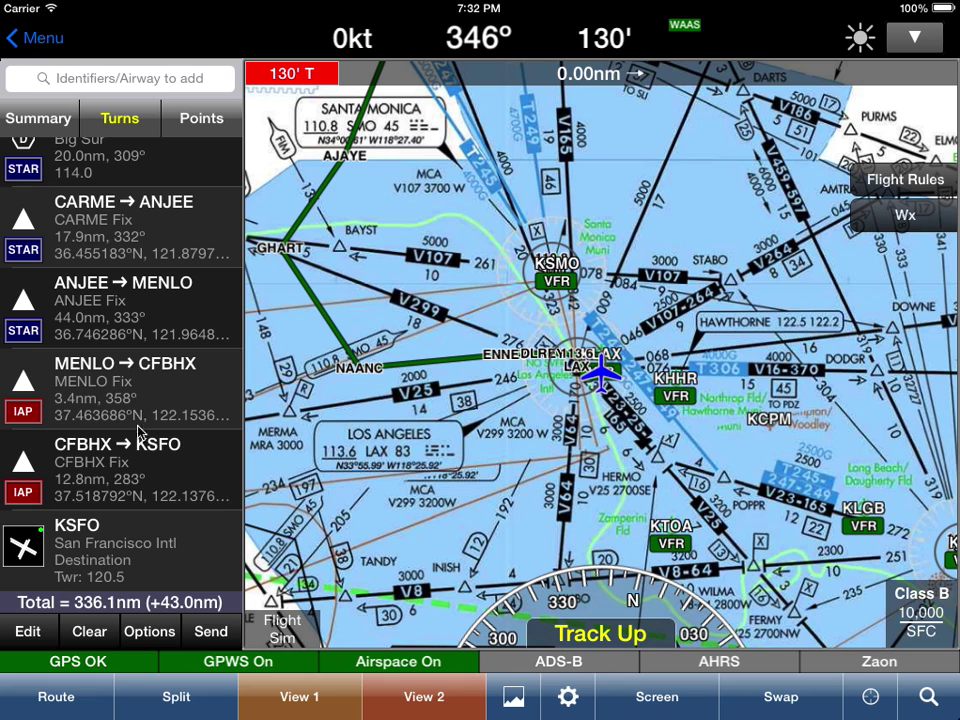
Replace the KSFO approach with RNAV (GPS) RWY 28L starting at MENLO.
{"action": "left_click", "coordinate": [119, 543]}
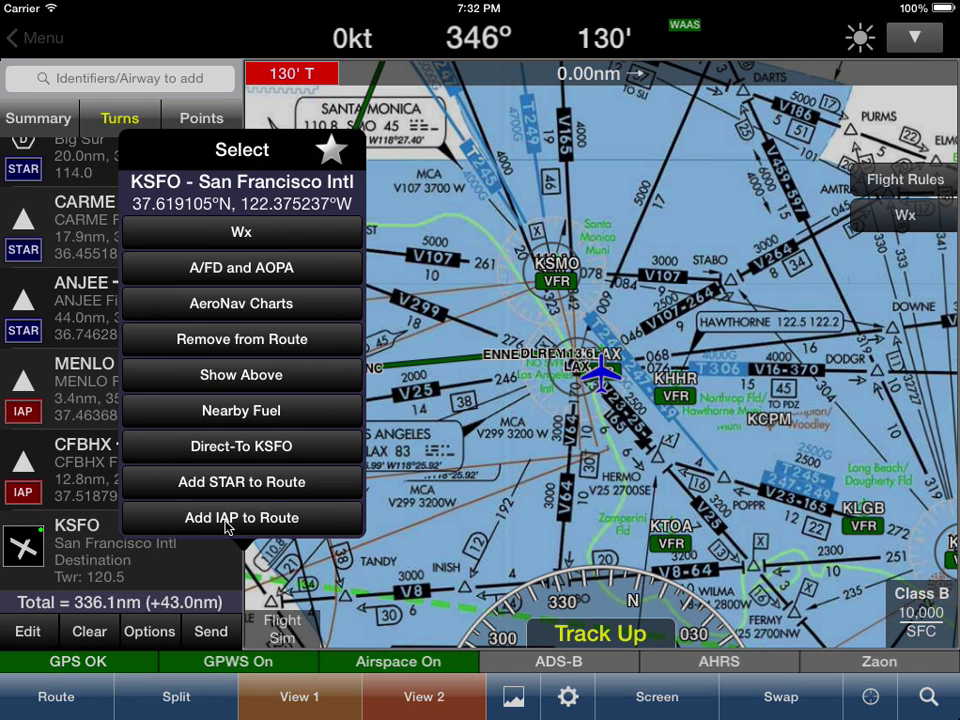
{"action": "left_click", "coordinate": [226, 518]}
{"action": "left_click_drag", "start_coordinate": [214, 604], "coordinate": [208, 508]}
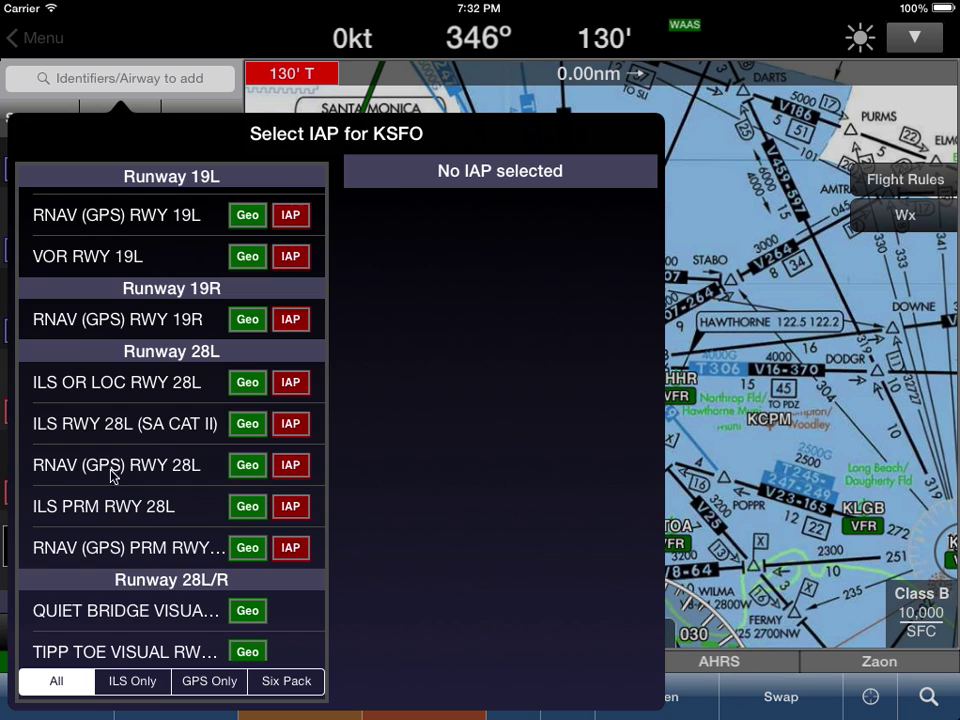
{"action": "left_click", "coordinate": [157, 474]}
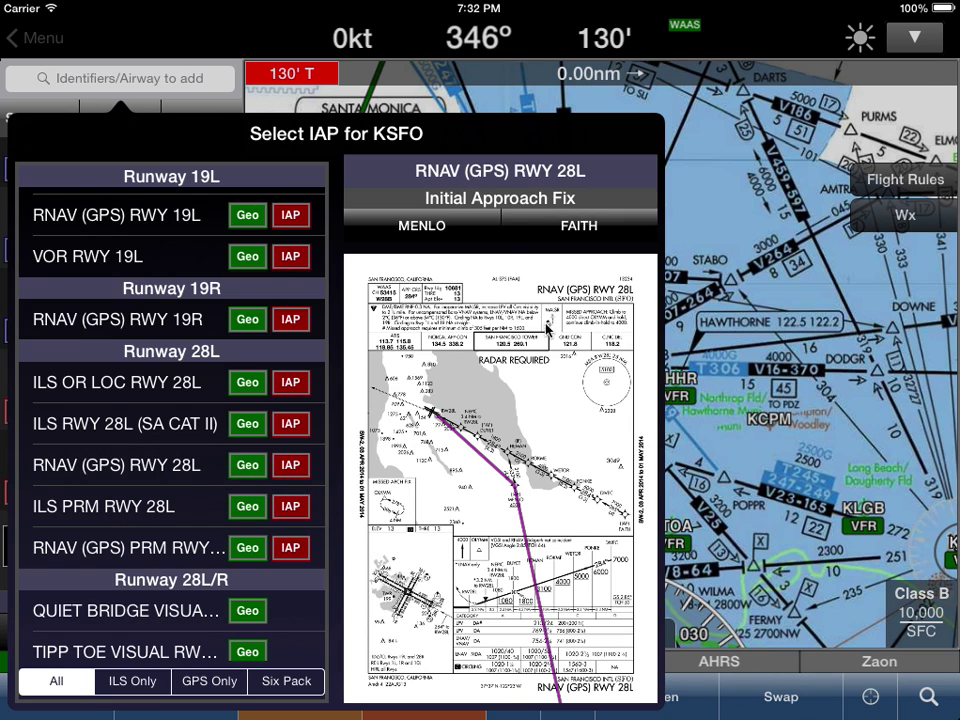
{"action": "left_click", "coordinate": [430, 228]}
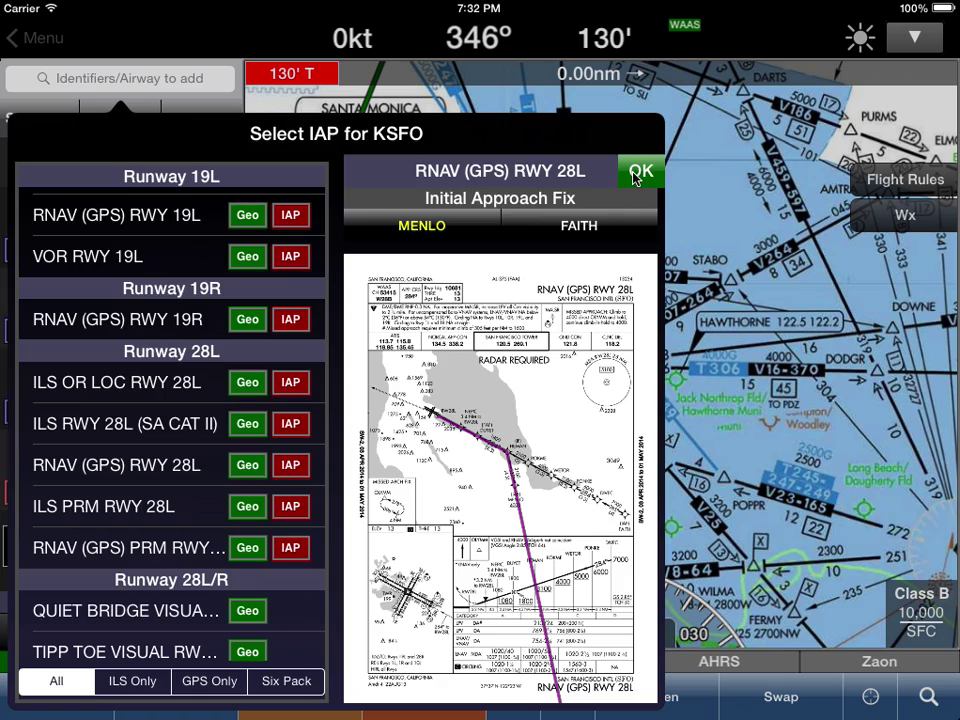
{"action": "left_click", "coordinate": [638, 174]}
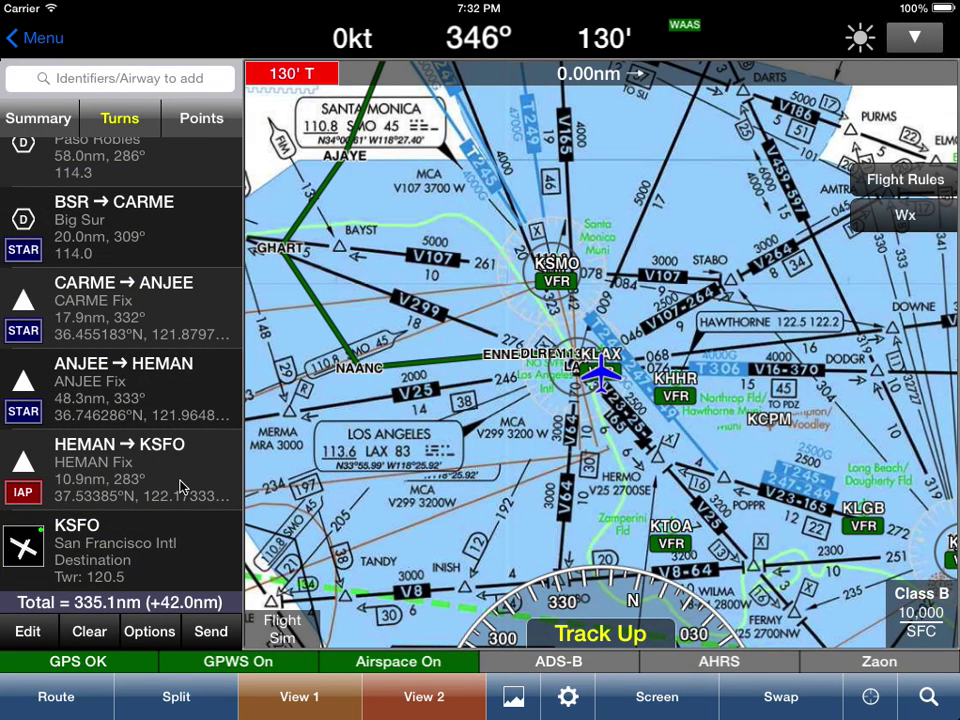